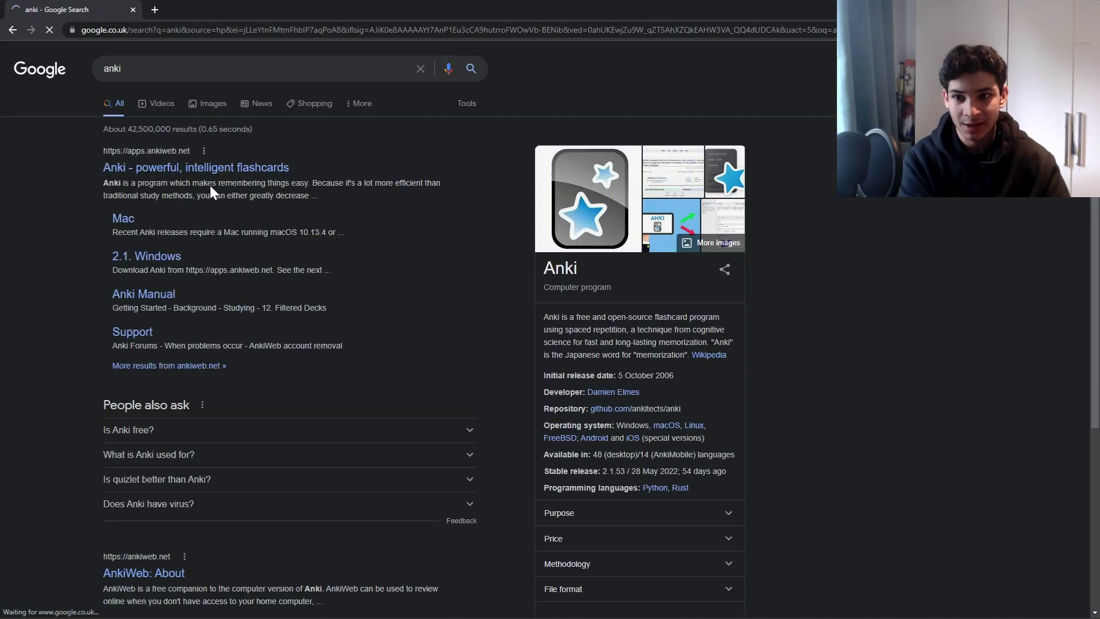
Step: Download the Anki installer for Windows 10/11 (2.1.54 Qt6) from the official Anki website
{"action": "left_click", "coordinate": [182, 171]}
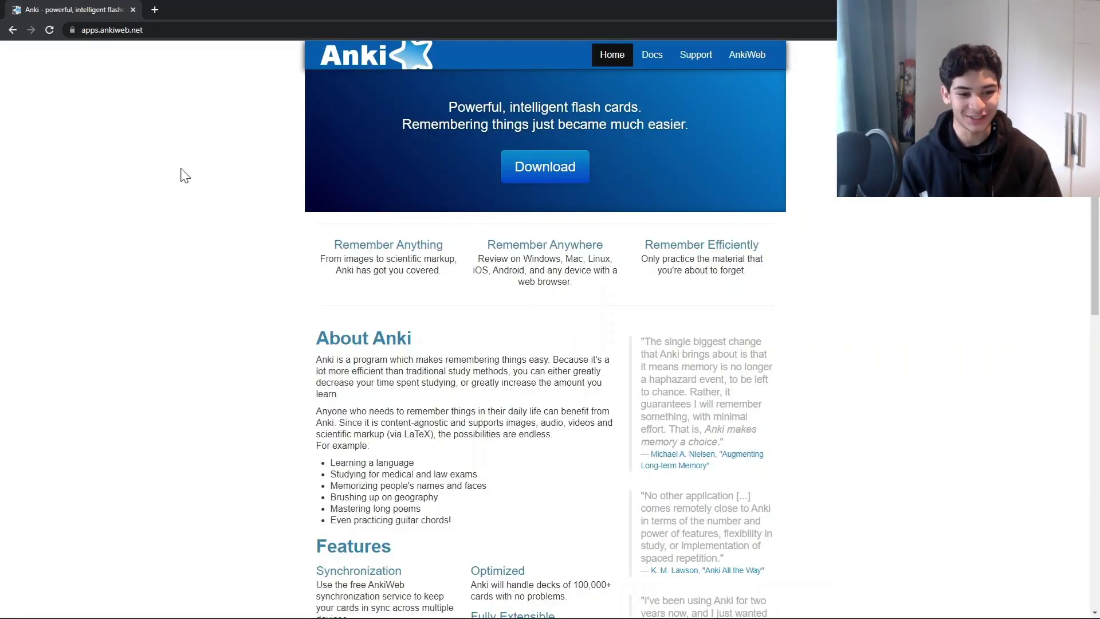
{"action": "left_click", "coordinate": [553, 173]}
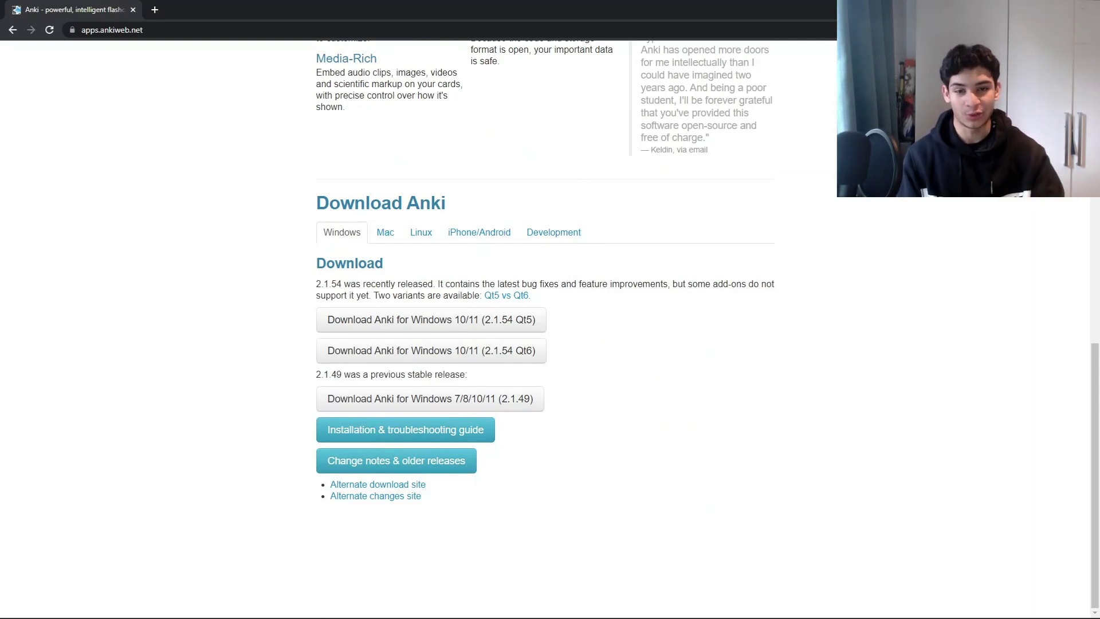
{"action": "left_click", "coordinate": [385, 233]}
{"action": "left_click", "coordinate": [333, 234]}
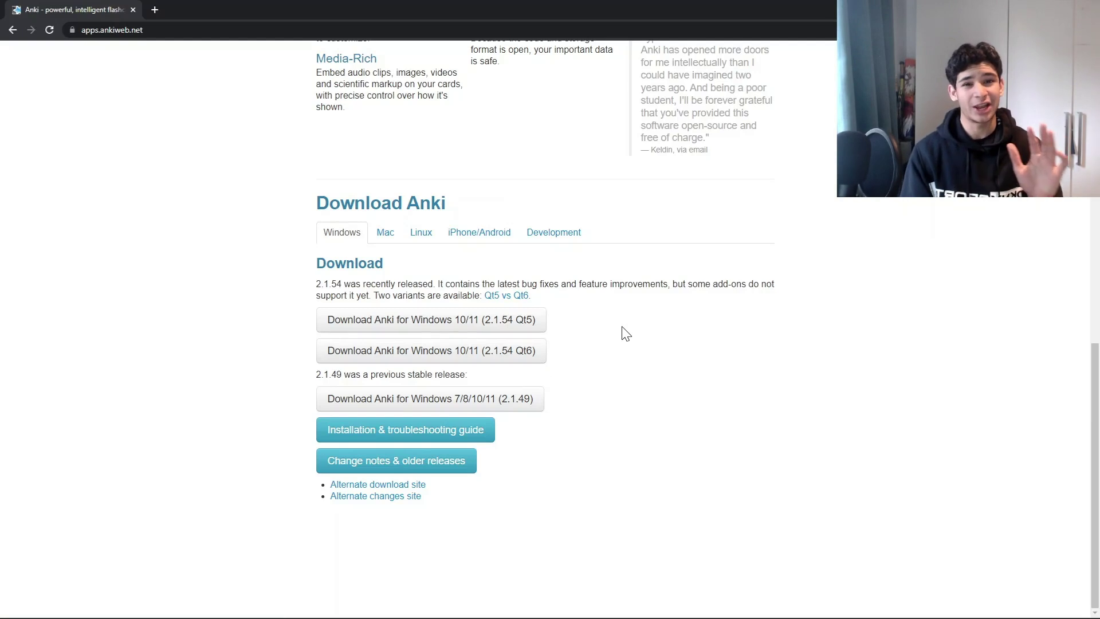
{"action": "left_click", "coordinate": [483, 359]}
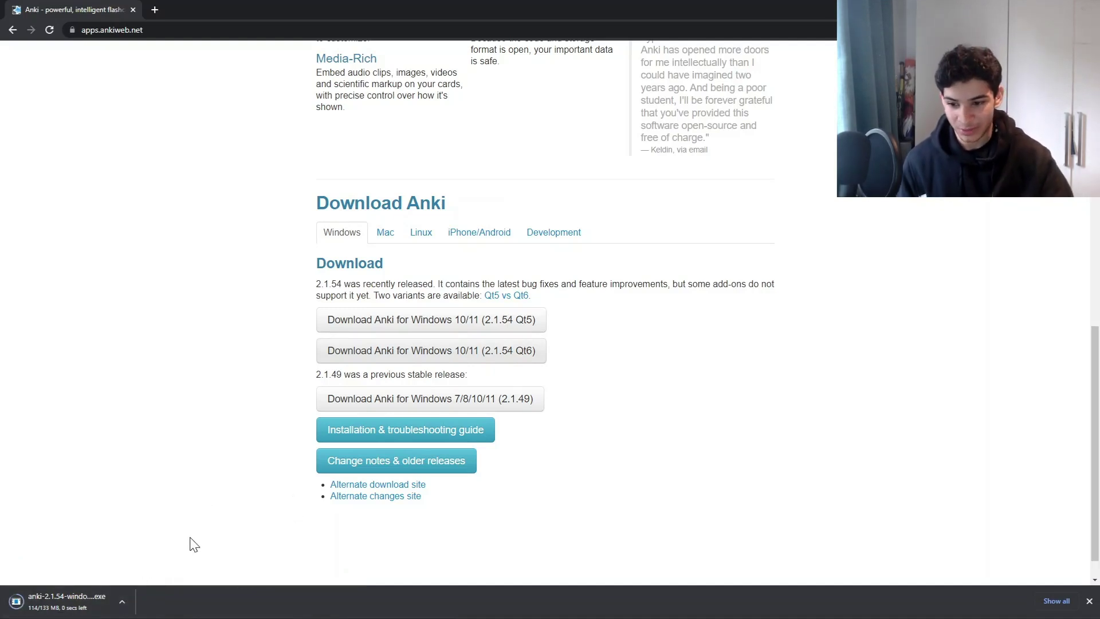
Step: Run the downloaded Anki installer and install the program in C:\Program Files\Anki\
{"action": "left_click", "coordinate": [63, 602]}
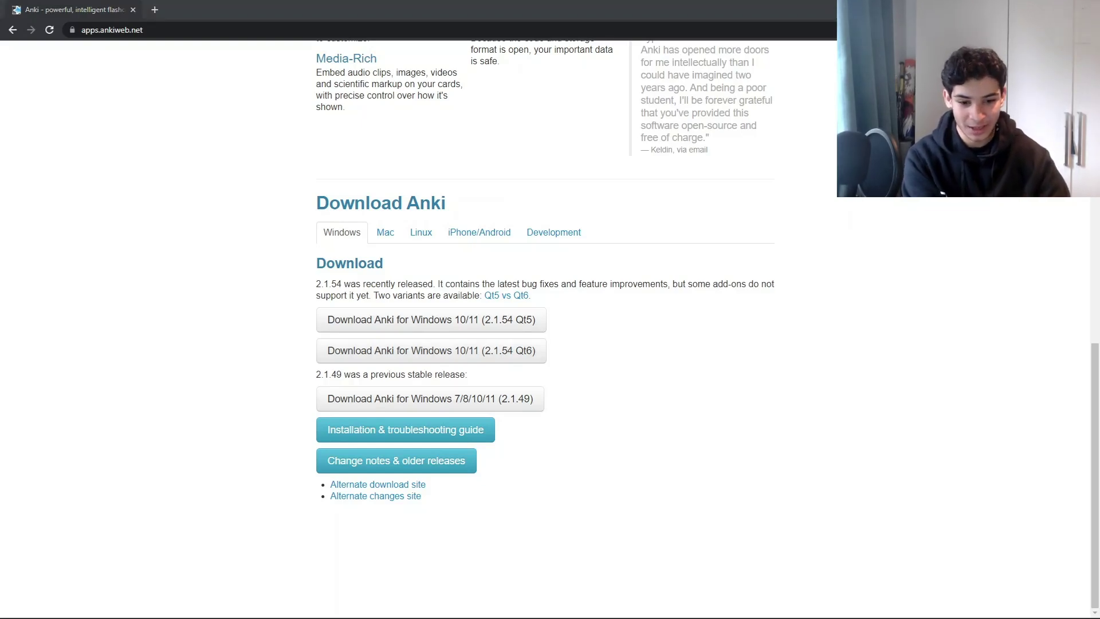
{"action": "left_click_drag", "start_coordinate": [903, 369], "coordinate": [694, 191]}
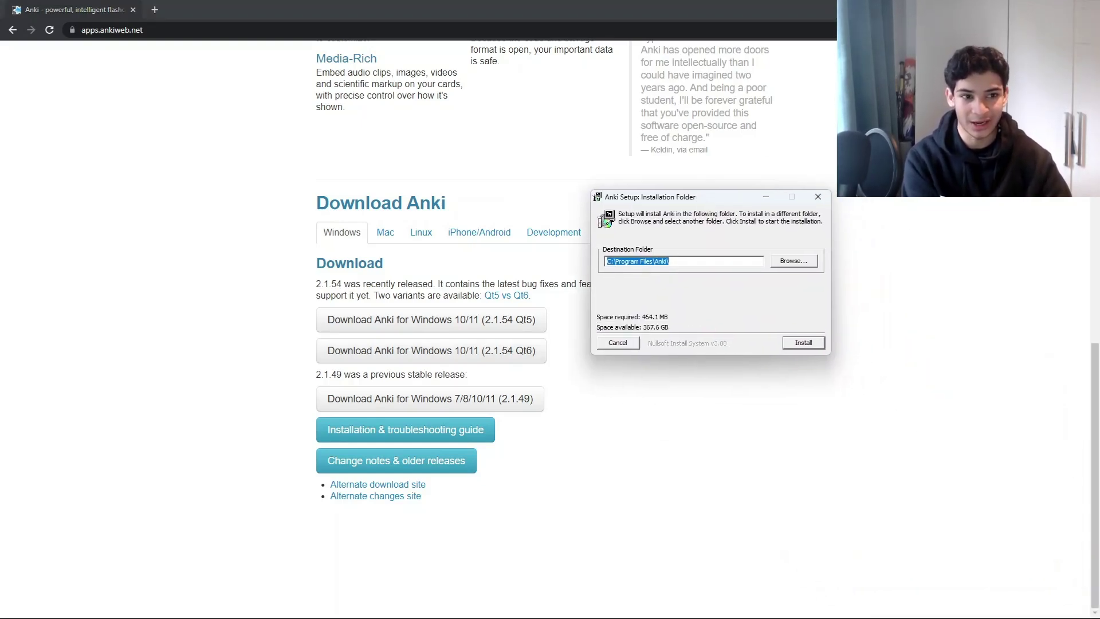
{"action": "key", "text": "alt+Tab"}
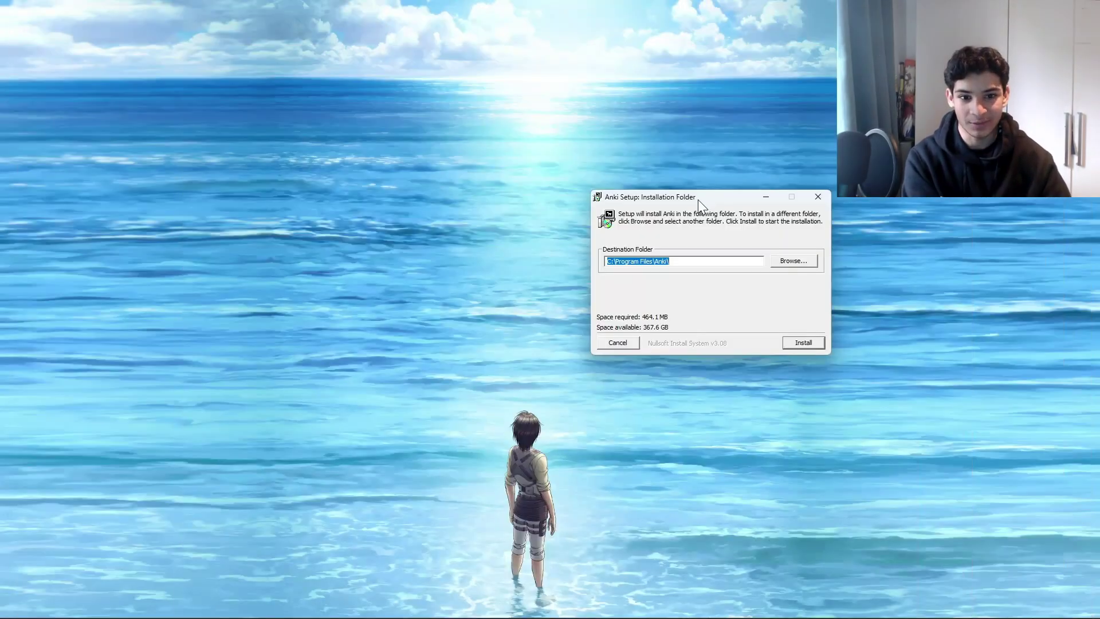
{"action": "left_click_drag", "start_coordinate": [698, 200], "coordinate": [521, 173]}
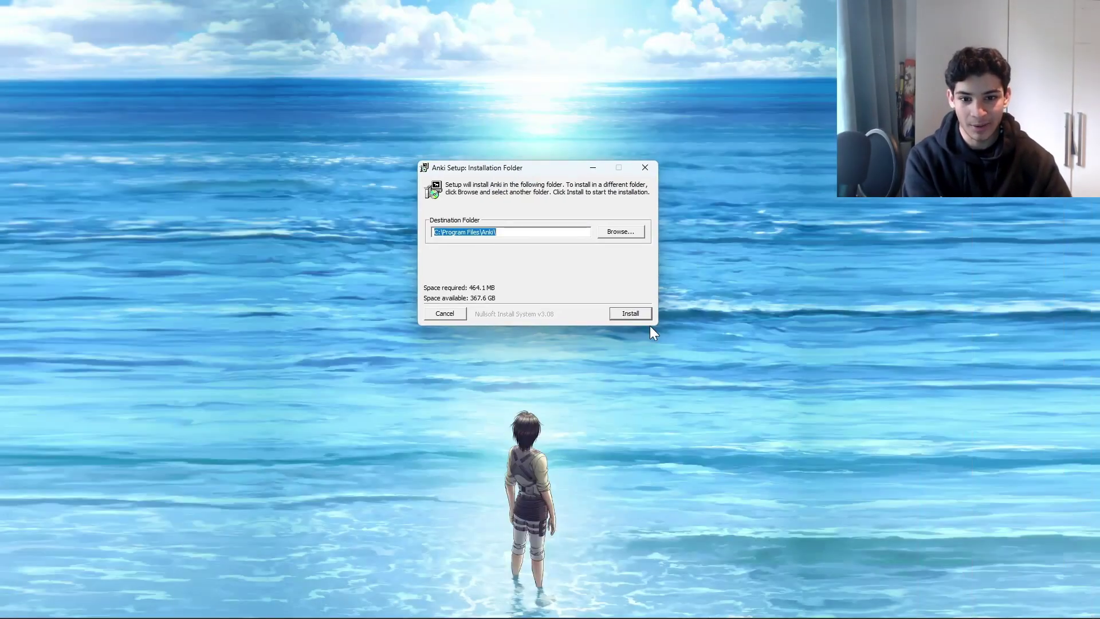
{"action": "left_click", "coordinate": [630, 314]}
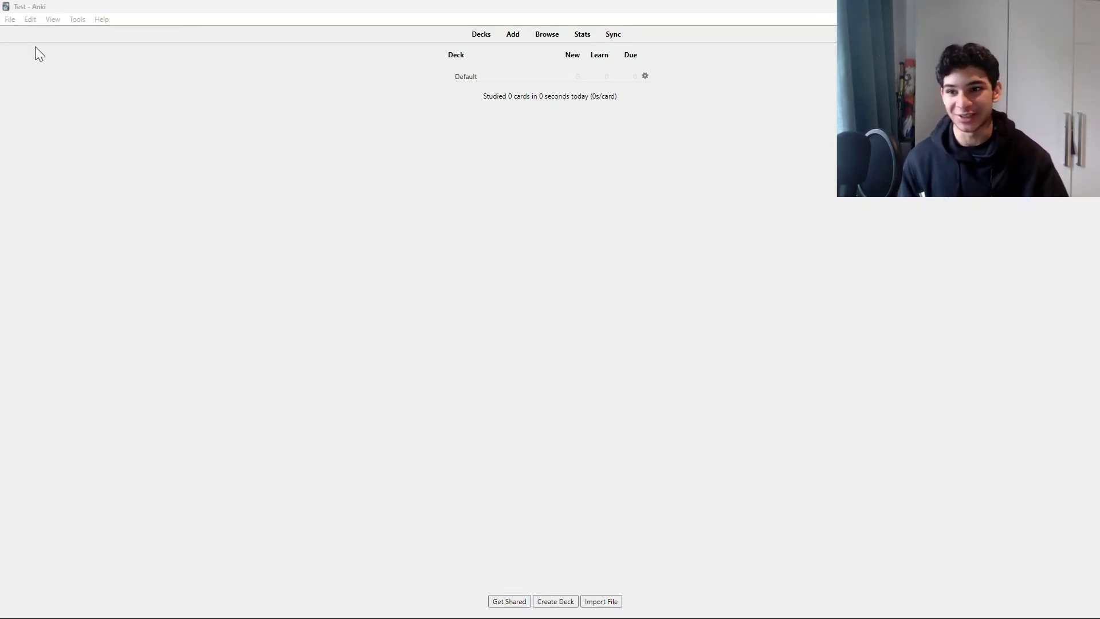
Step: Switch to Anki and set the interface theme to Dark in the preferences
{"action": "left_click", "coordinate": [77, 19]}
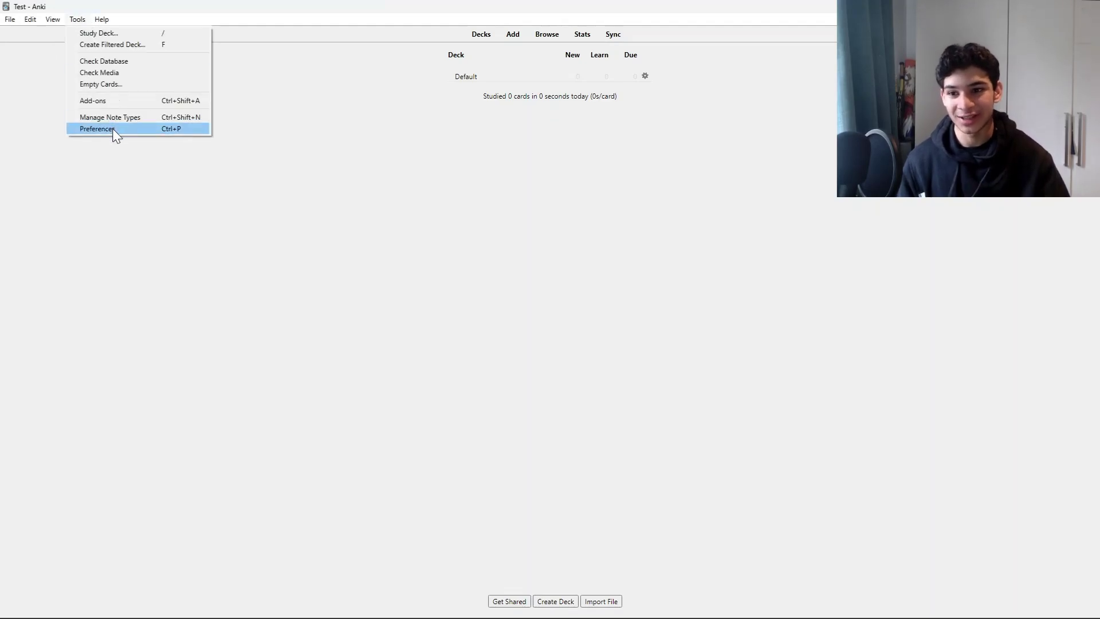
{"action": "left_click", "coordinate": [115, 133]}
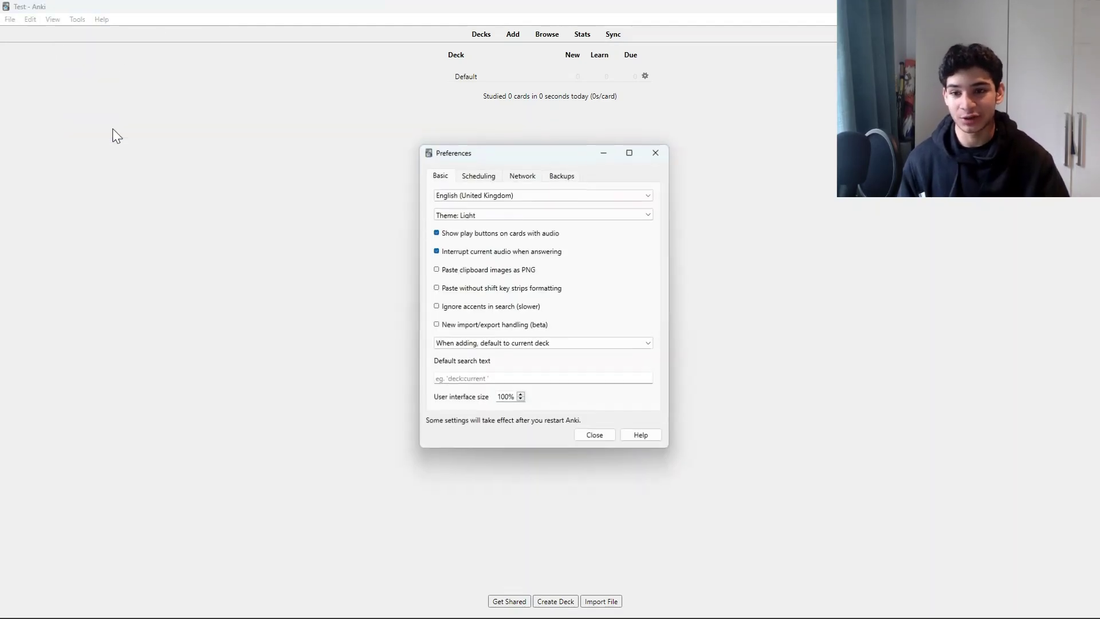
{"action": "left_click", "coordinate": [481, 215]}
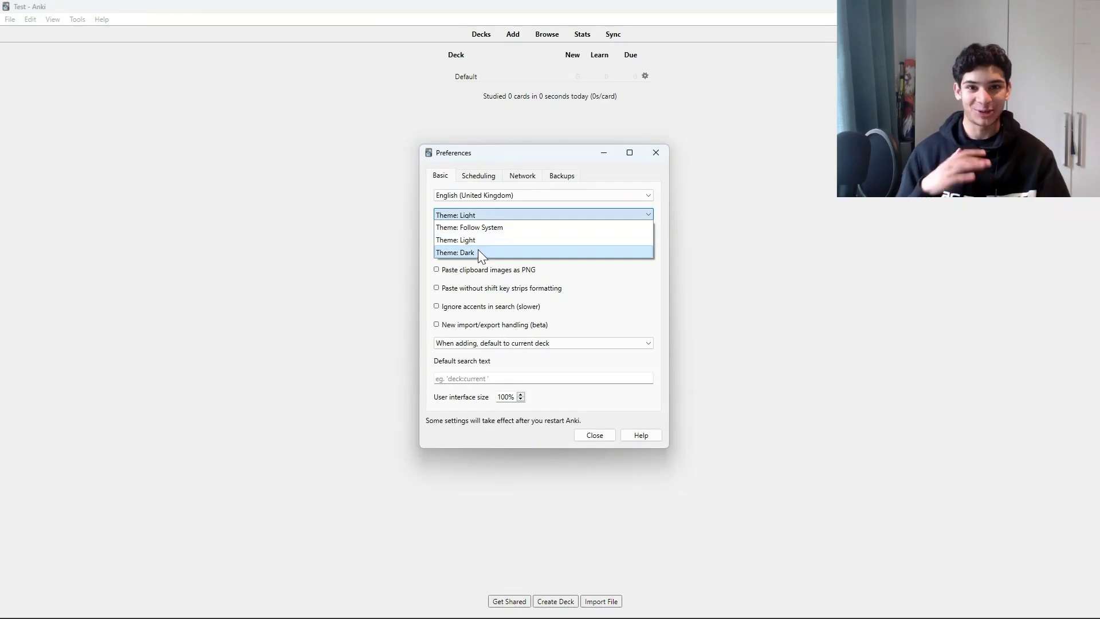
{"action": "left_click", "coordinate": [478, 252]}
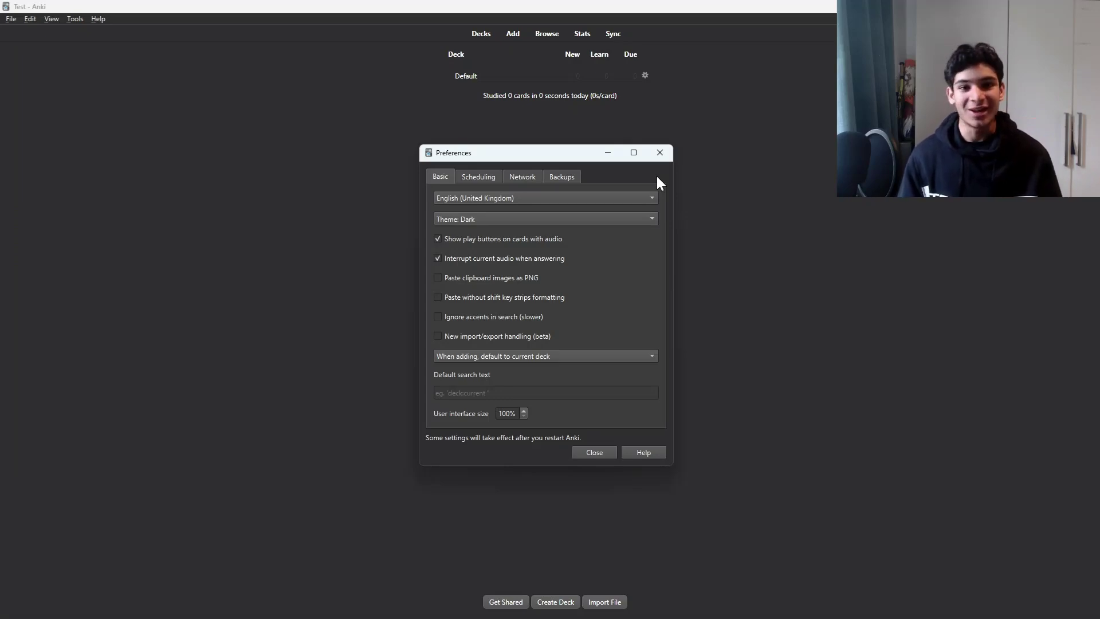
{"action": "left_click", "coordinate": [658, 155]}
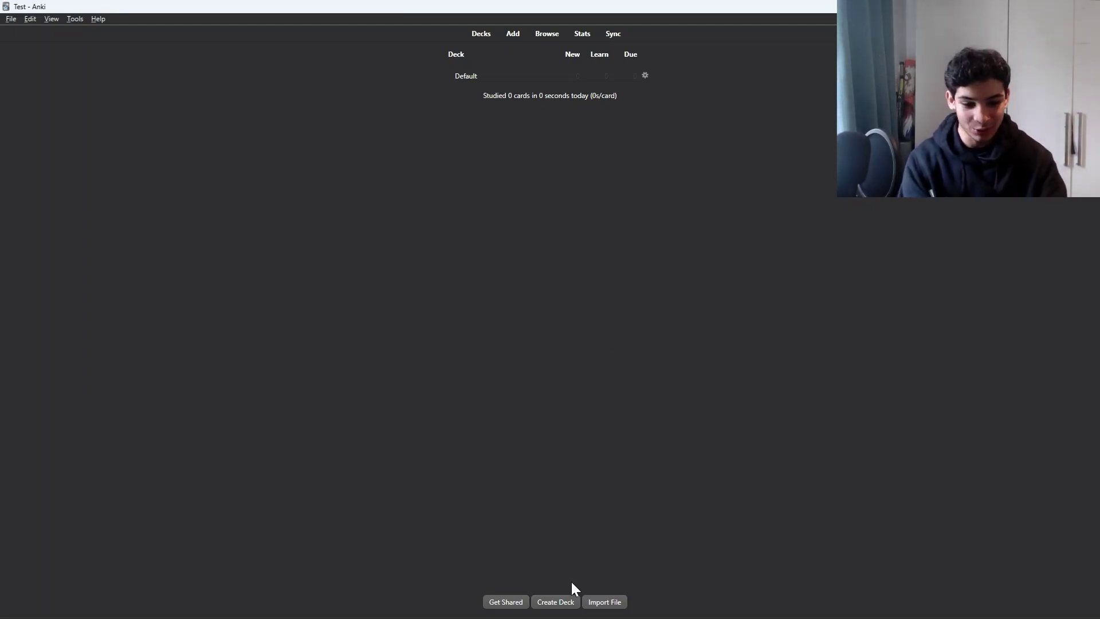
Step: Create a new deck named "AQA GCSE Biology"
{"action": "left_click", "coordinate": [564, 604]}
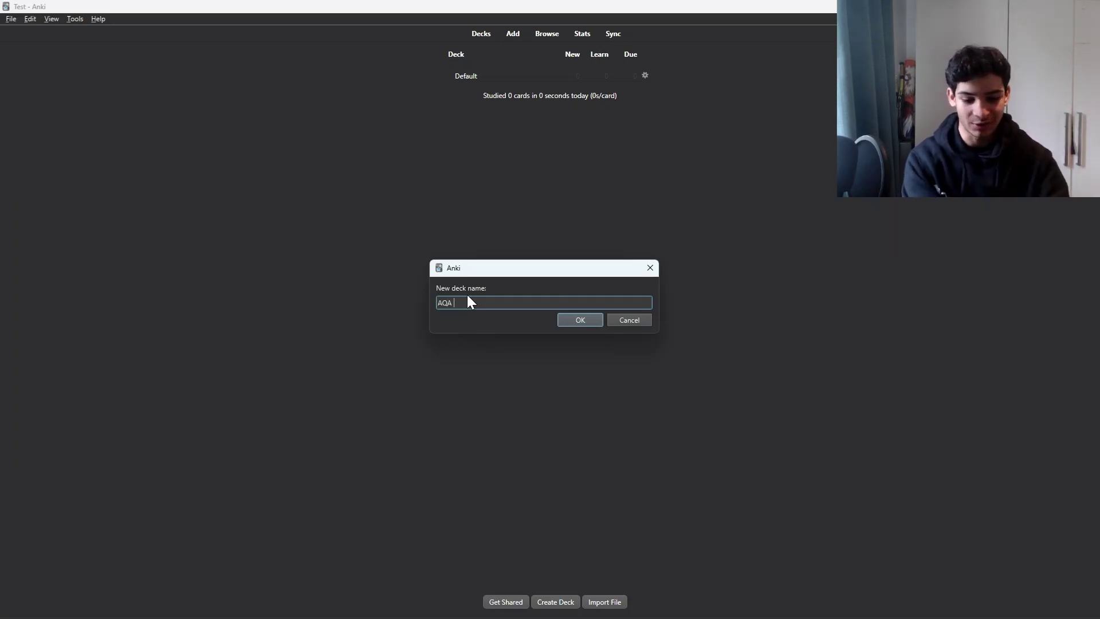
{"action": "type", "text": "iology"}
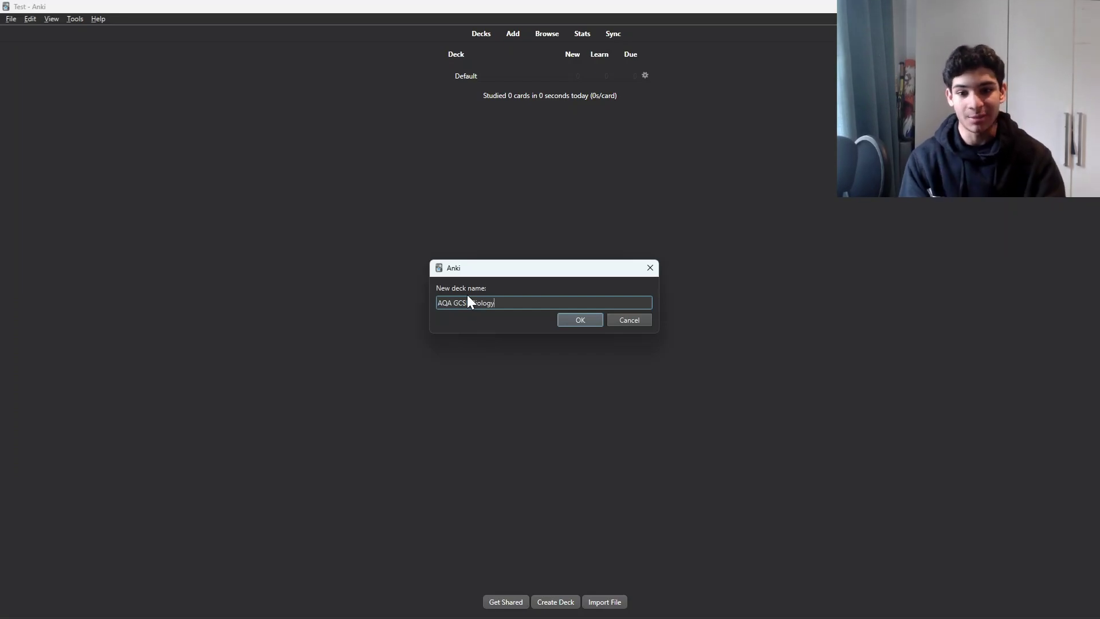
{"action": "key", "text": "Return"}
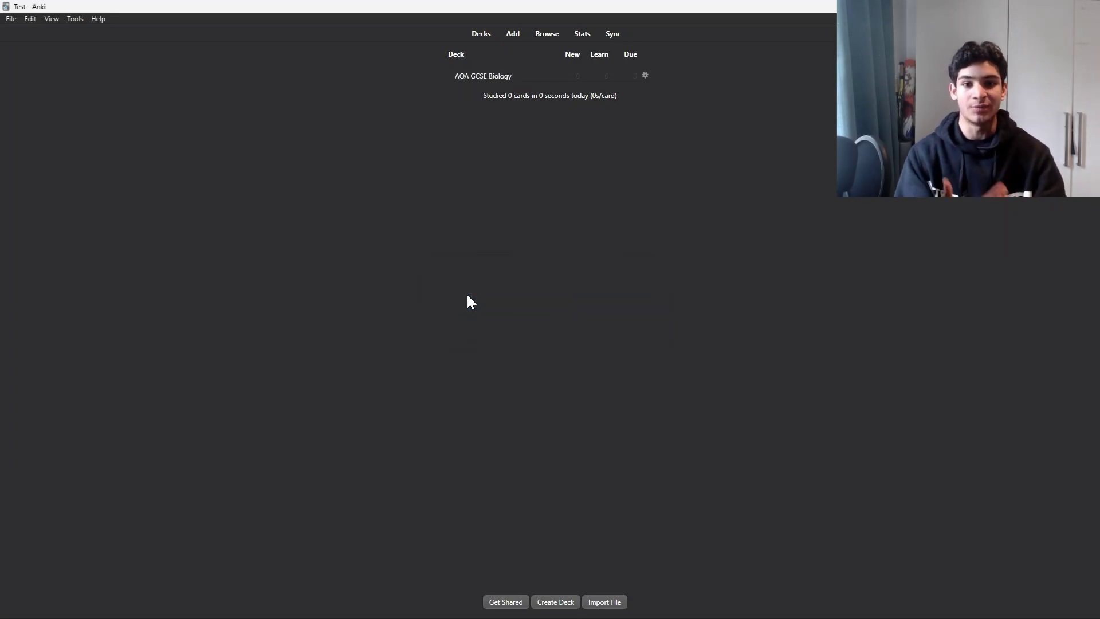
Step: Create a deck named "Paper 1", nest it under AQA GCSE Biology and expand the parent deck
{"action": "left_click", "coordinate": [551, 602]}
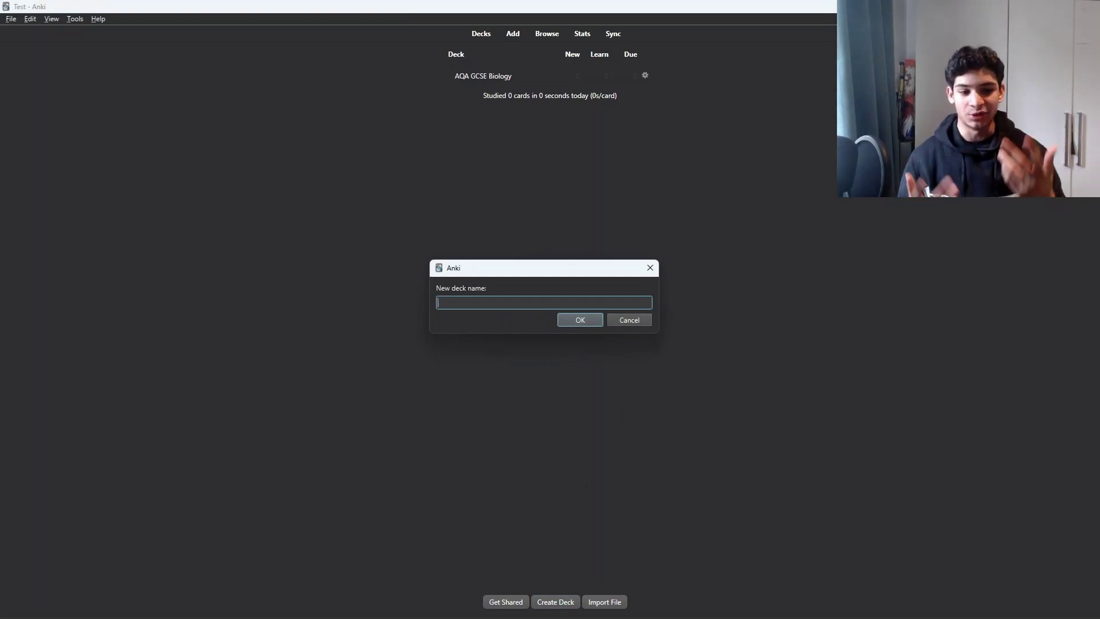
{"action": "type", "text": "Pape"}
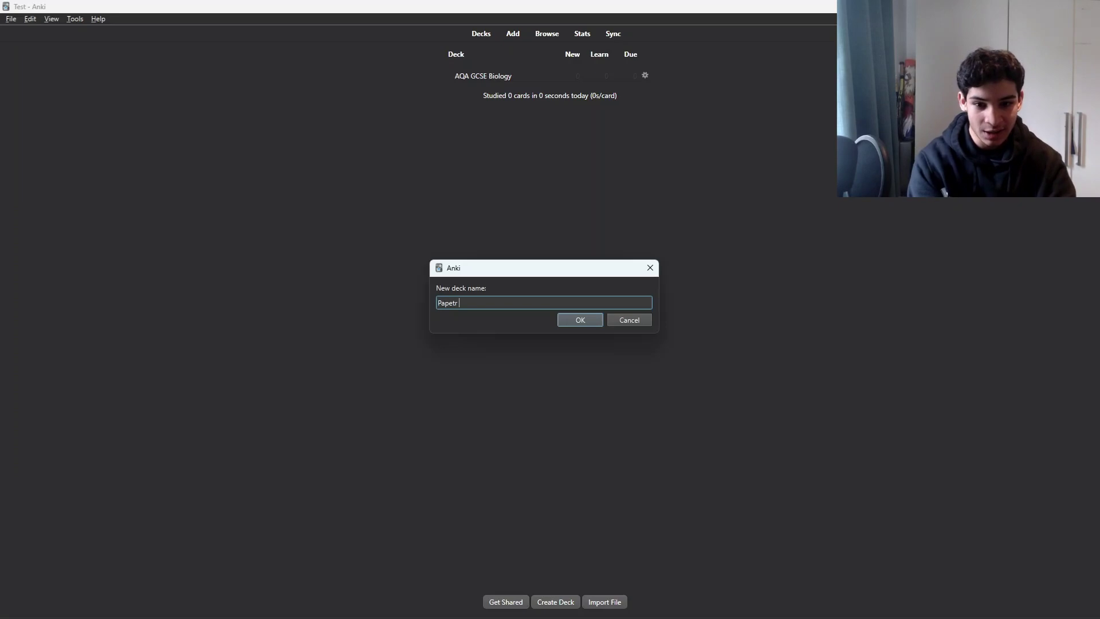
{"action": "type", "text": "tr"}
{"action": "key", "text": "BackSpace"}
{"action": "type", "text": "1"}
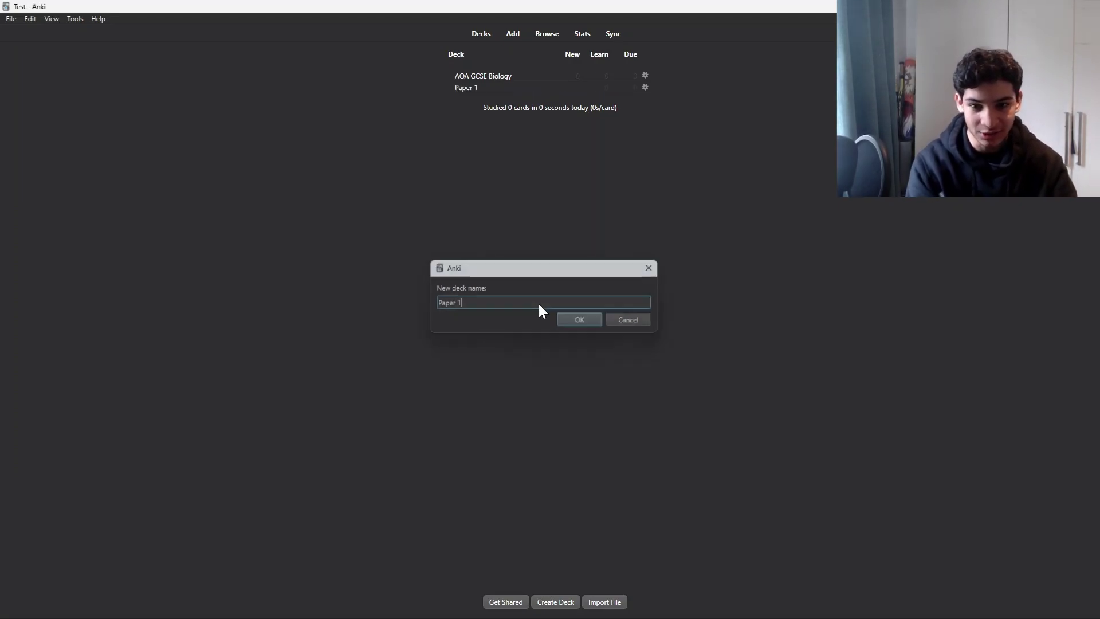
{"action": "key", "text": "Return"}
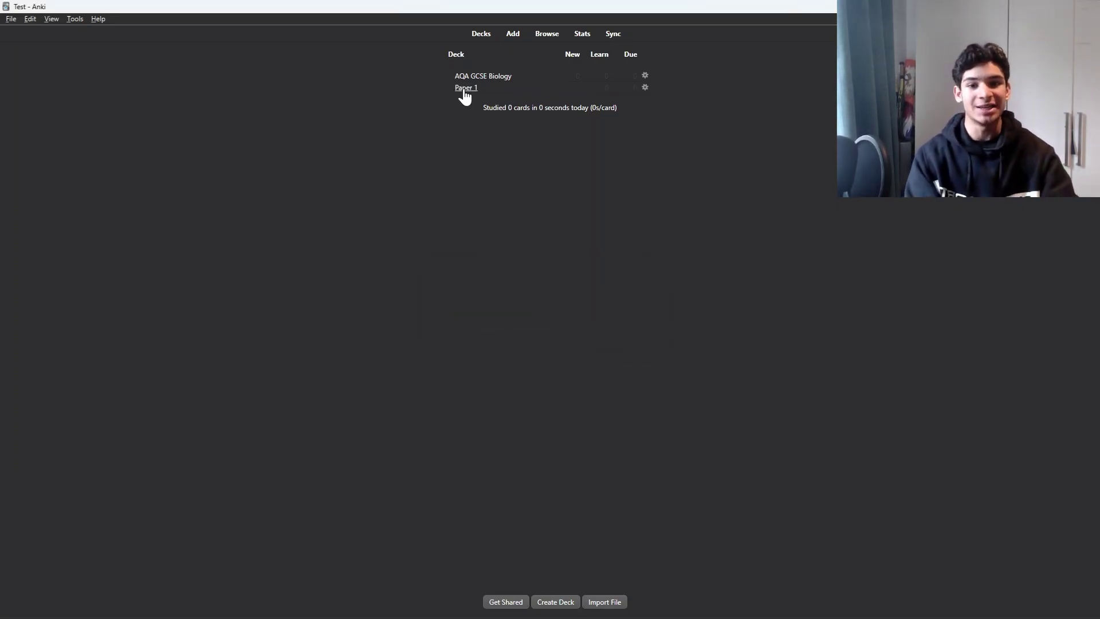
{"action": "left_click_drag", "start_coordinate": [465, 93], "coordinate": [498, 86]}
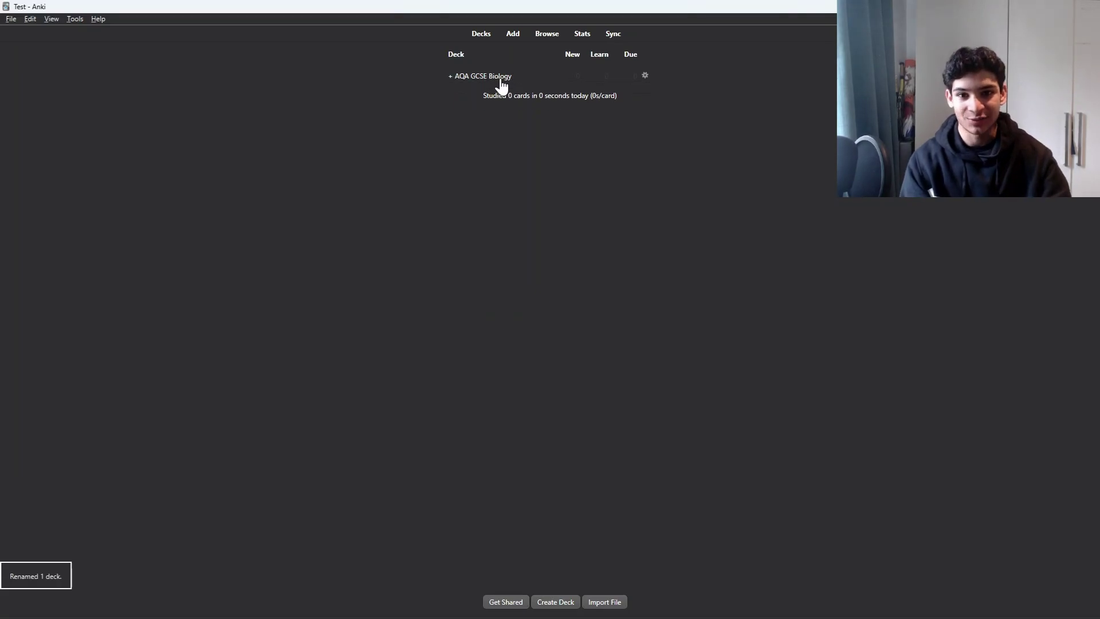
{"action": "left_click", "coordinate": [450, 78]}
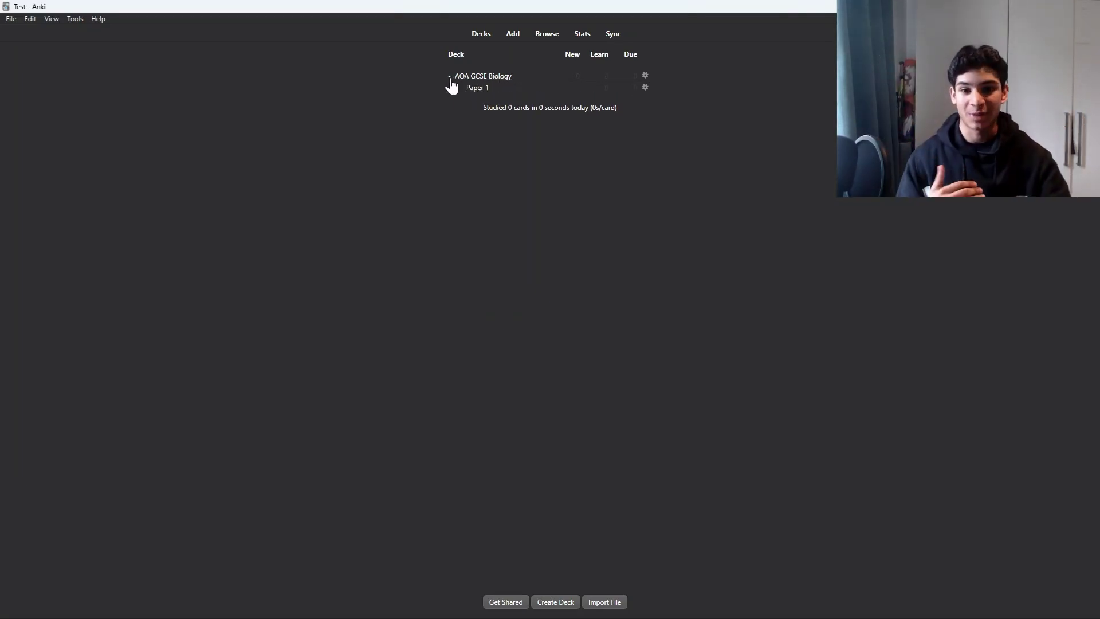
Step: Create another deck named "Topic 1 - Cell Biology"
{"action": "left_click", "coordinate": [567, 596]}
{"action": "type", "text": "TOpic"}
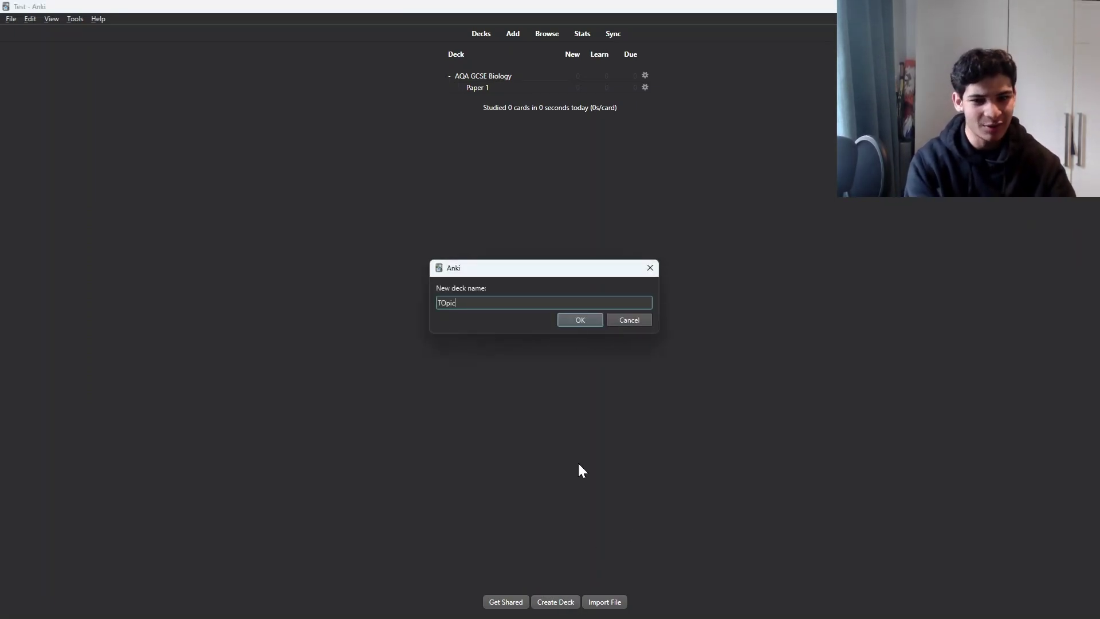
{"action": "key", "text": "ctrl+a"}
{"action": "key", "text": "BackSpace"}
{"action": "type", "text": "Top"}
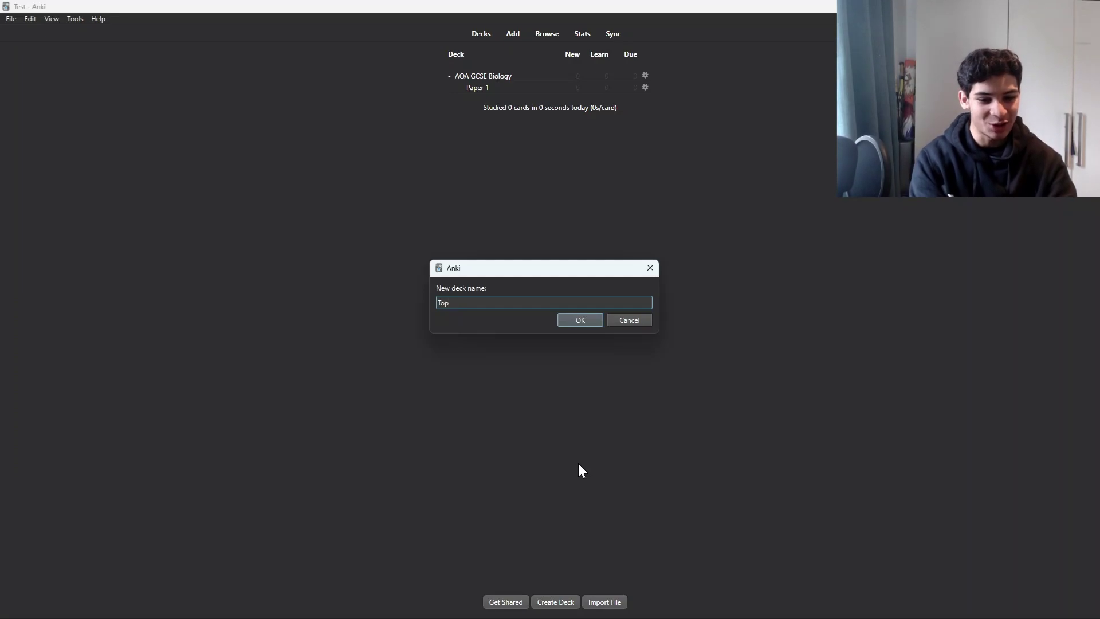
{"action": "type", "text": "ic 1 - Cel"}
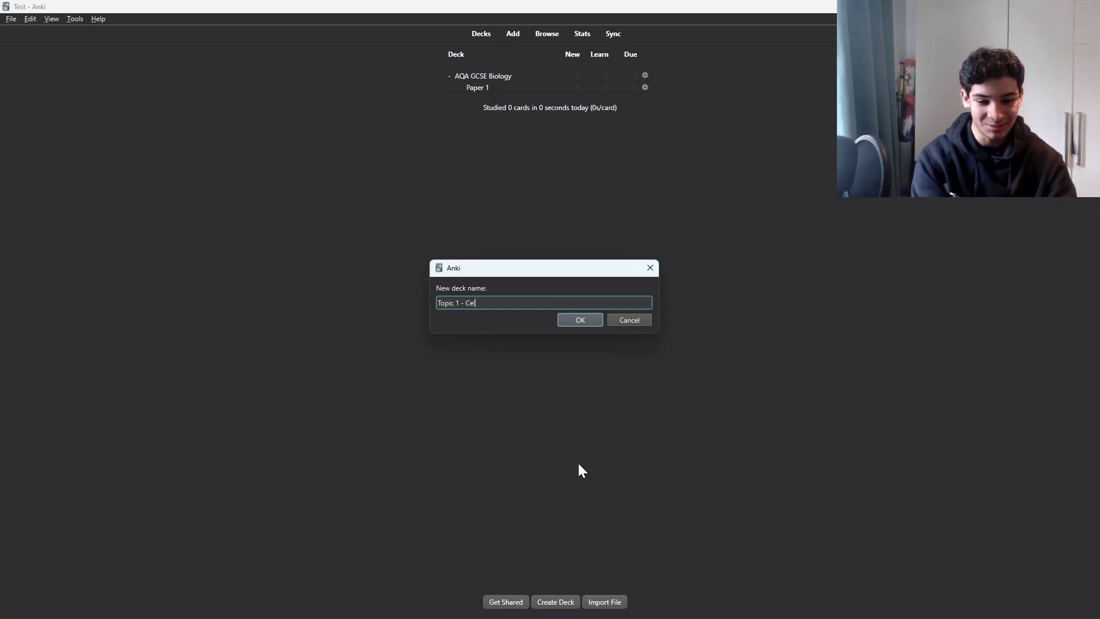
{"action": "type", "text": "l Biology"}
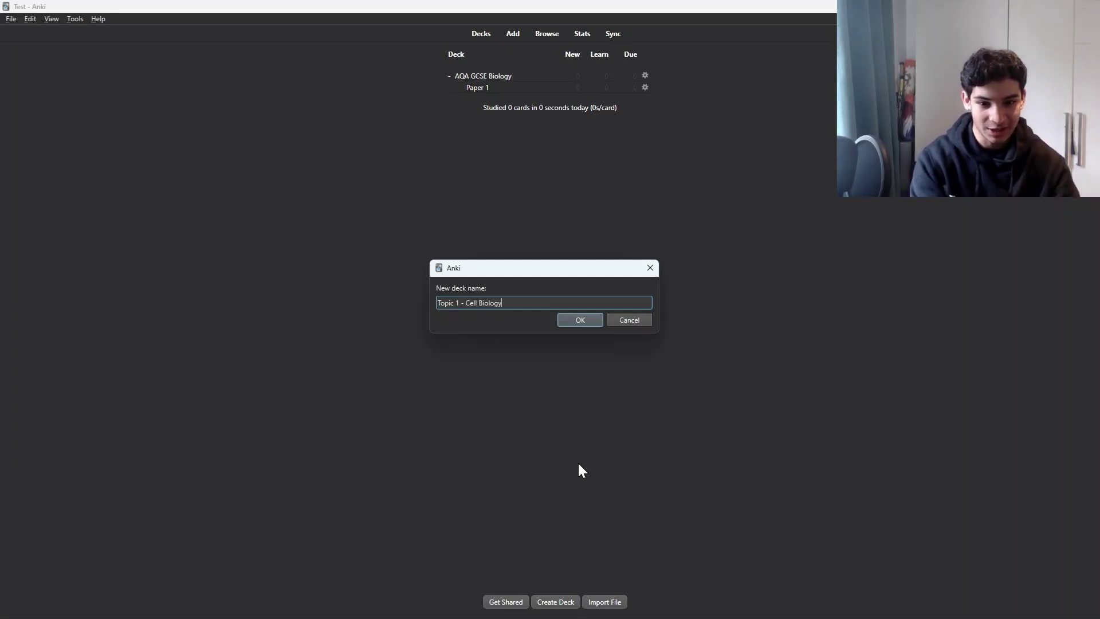
{"action": "key", "text": "Return"}
Step: Nest the Topic 1 - Cell Biology deck under Paper 1 and leave the whole deck hierarchy expanded
{"action": "left_click_drag", "start_coordinate": [480, 107], "coordinate": [504, 91]}
{"action": "left_click", "coordinate": [461, 88]}
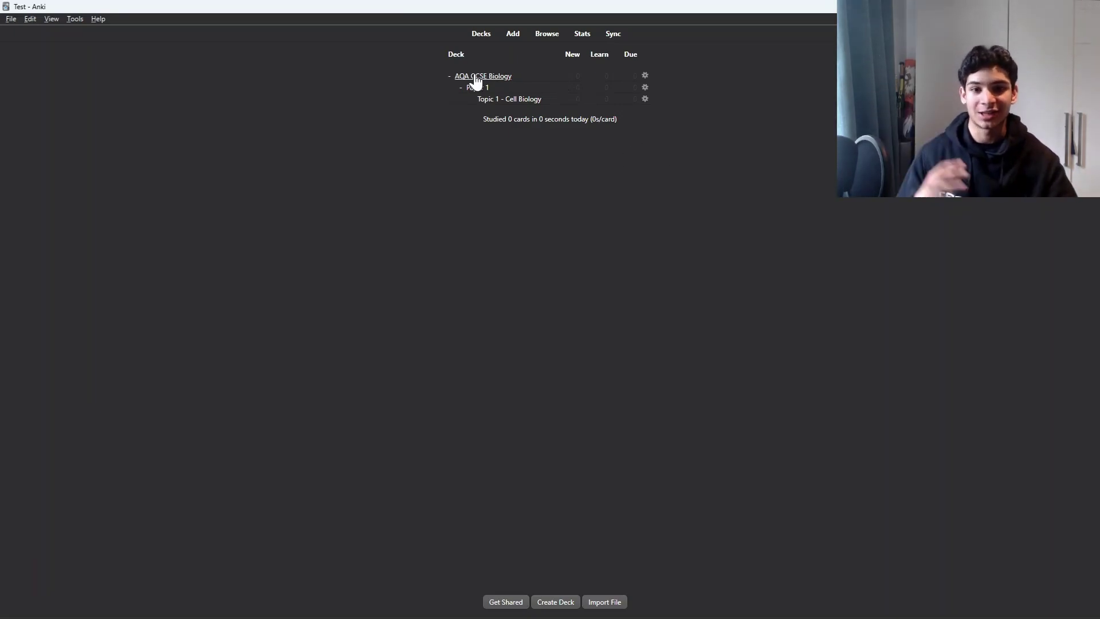
{"action": "left_click", "coordinate": [450, 78]}
{"action": "left_click", "coordinate": [450, 79]}
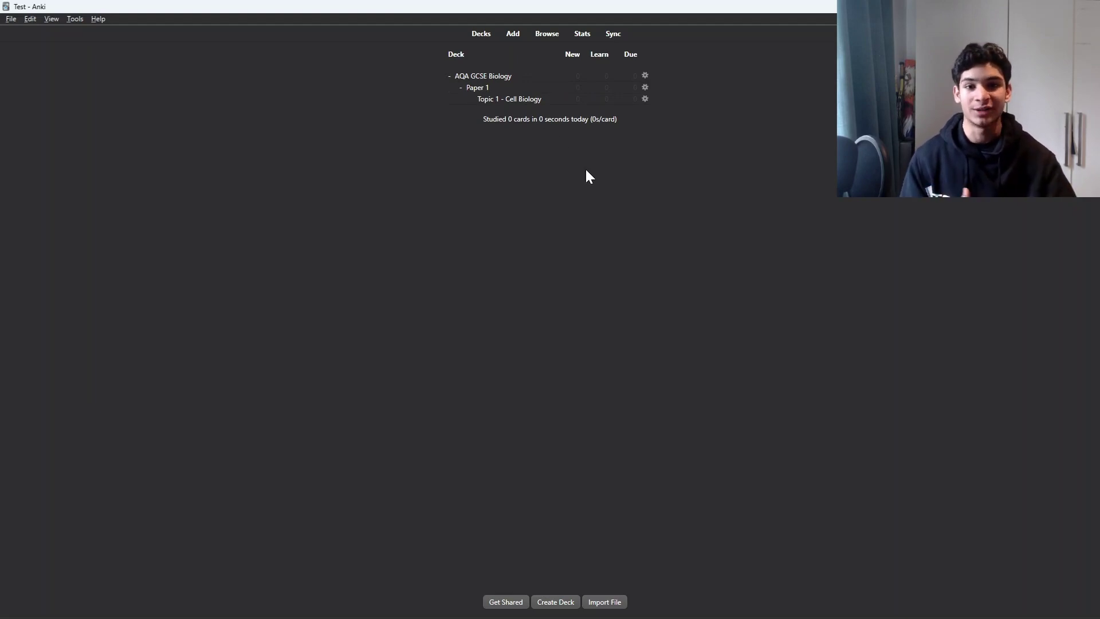
Step: Start a new Basic card in the Topic 1 - Cell Biology deck with "What is Osmosis?" on the front
{"action": "left_click", "coordinate": [522, 102]}
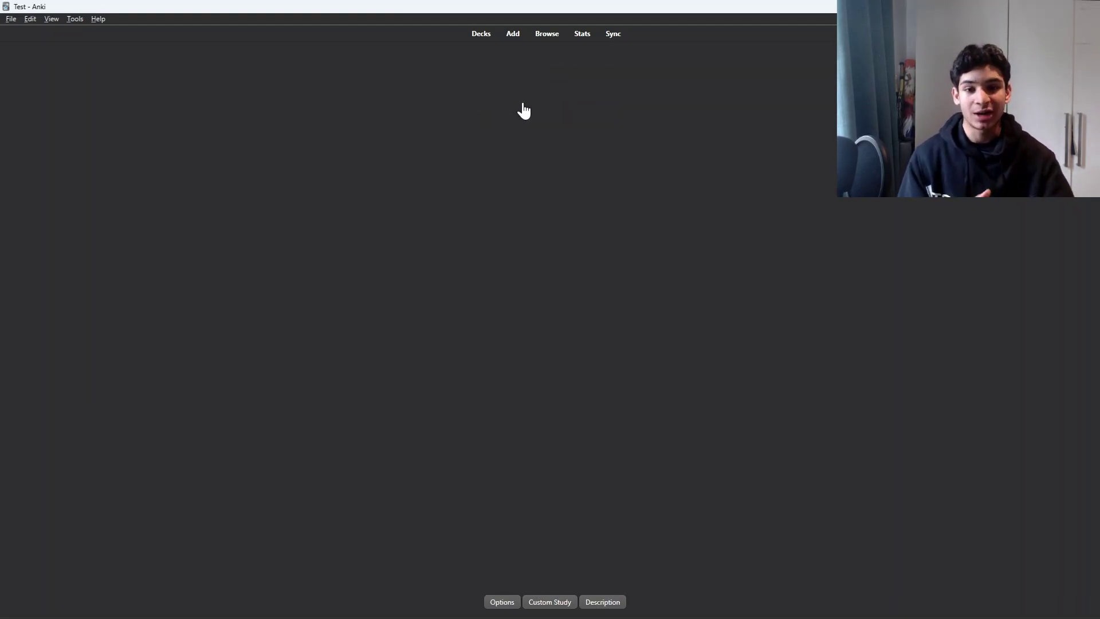
{"action": "left_click", "coordinate": [512, 34]}
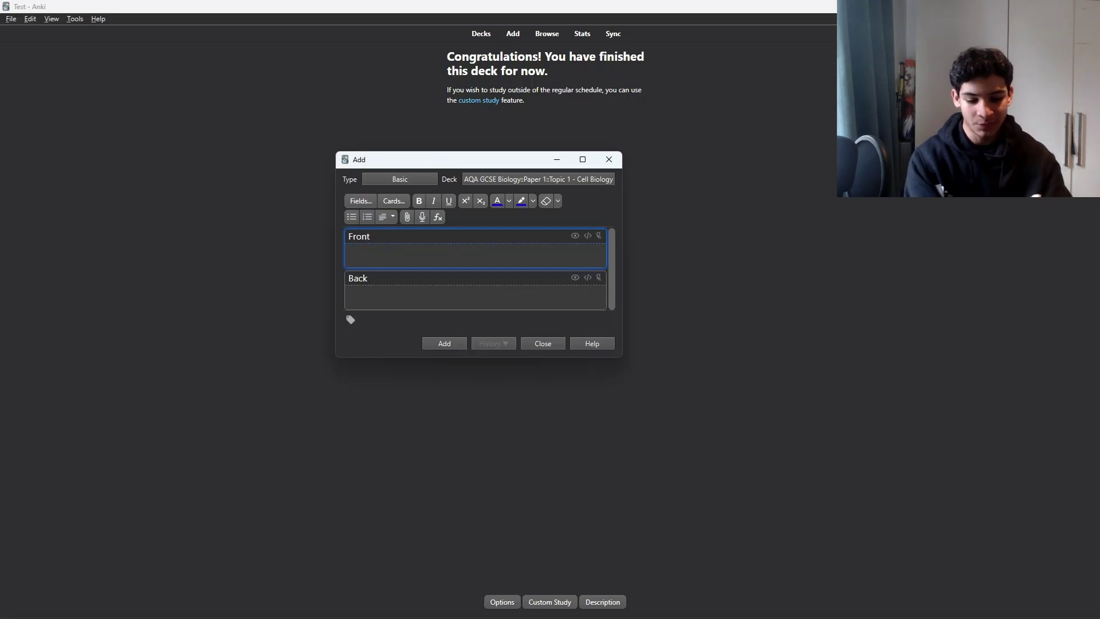
{"action": "type", "text": "What is O"}
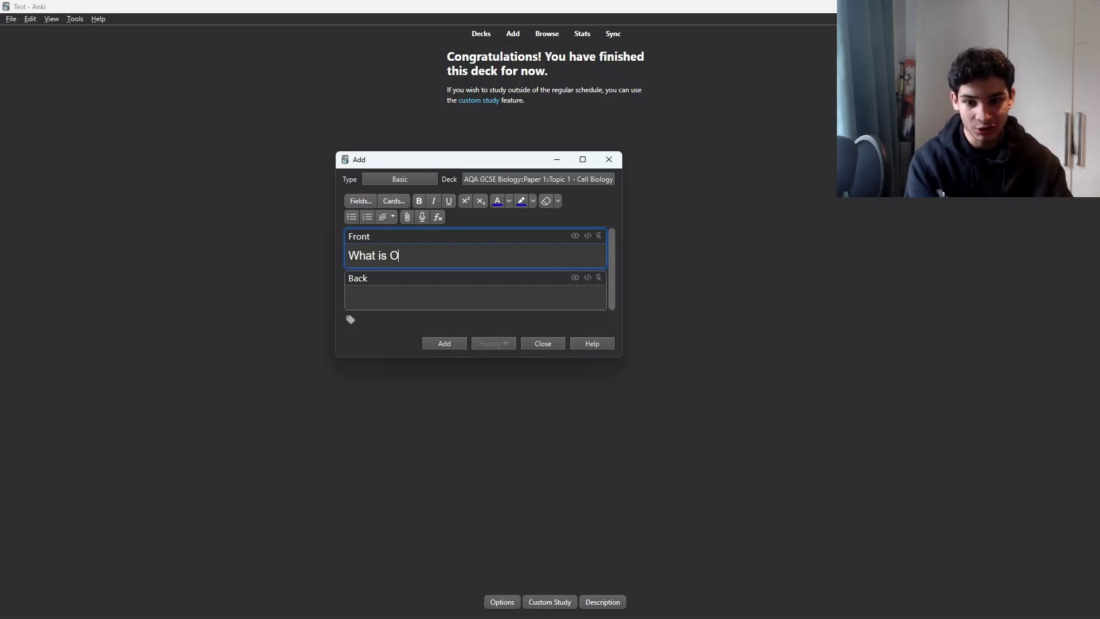
{"action": "type", "text": "smosis?"}
Step: Define osmosis on the back as water particles moving from high to low water concentration across a partially permeable membrane, and add the card
{"action": "key", "text": "Tab"}
{"action": "type", "text": "Osmosis is the process in which water particles move from an area of high wat"}
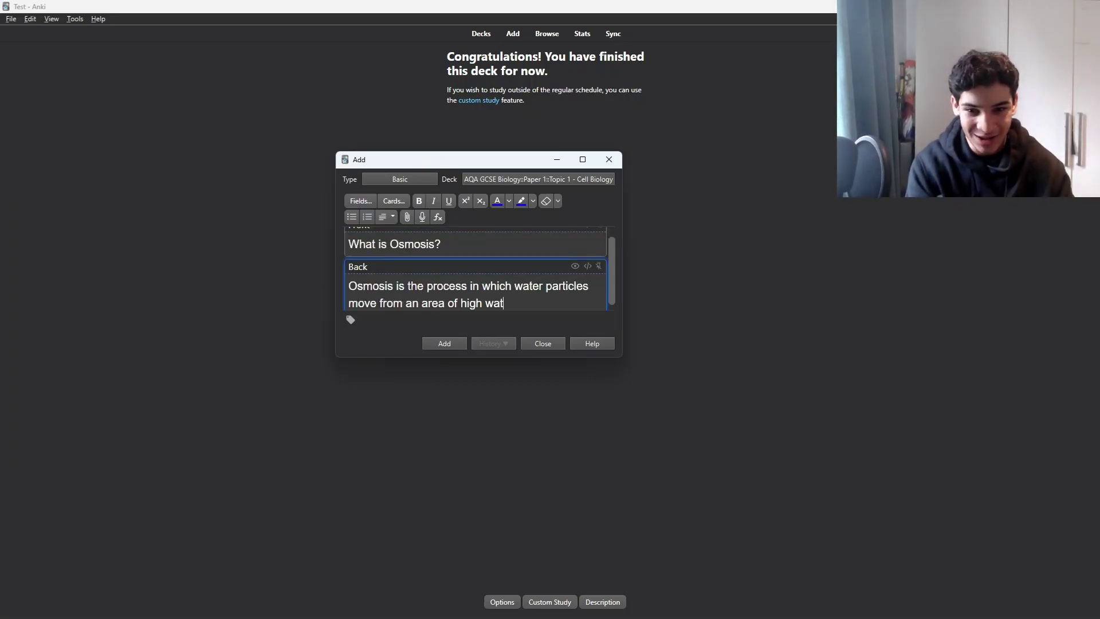
{"action": "type", "text": "er concentration to low water concentration across a partially permeable membrane"}
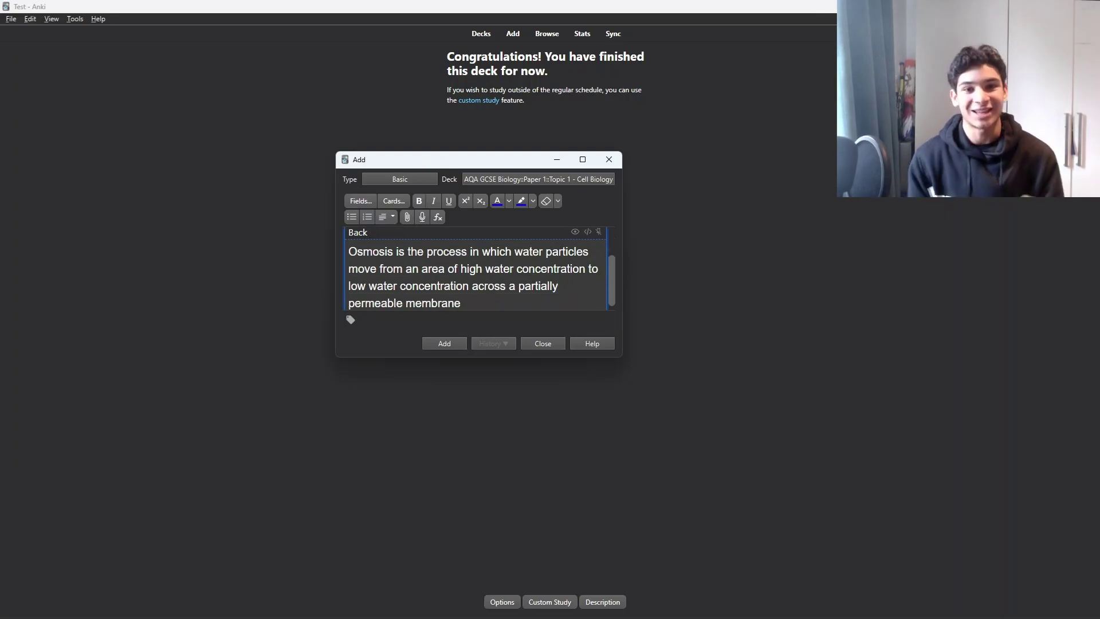
{"action": "left_click", "coordinate": [449, 345]}
{"action": "left_click", "coordinate": [560, 345]}
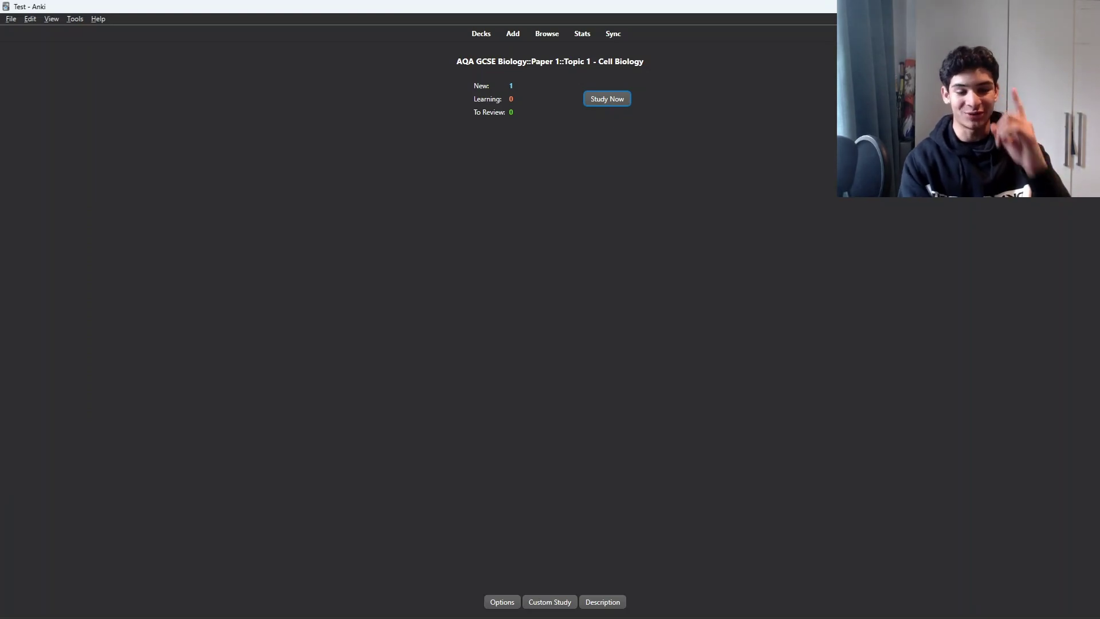
Step: Study the Topic 1 - Cell Biology deck, reveal the osmosis card's answer, rate it Easy and return to the deck list
{"action": "left_click", "coordinate": [593, 100]}
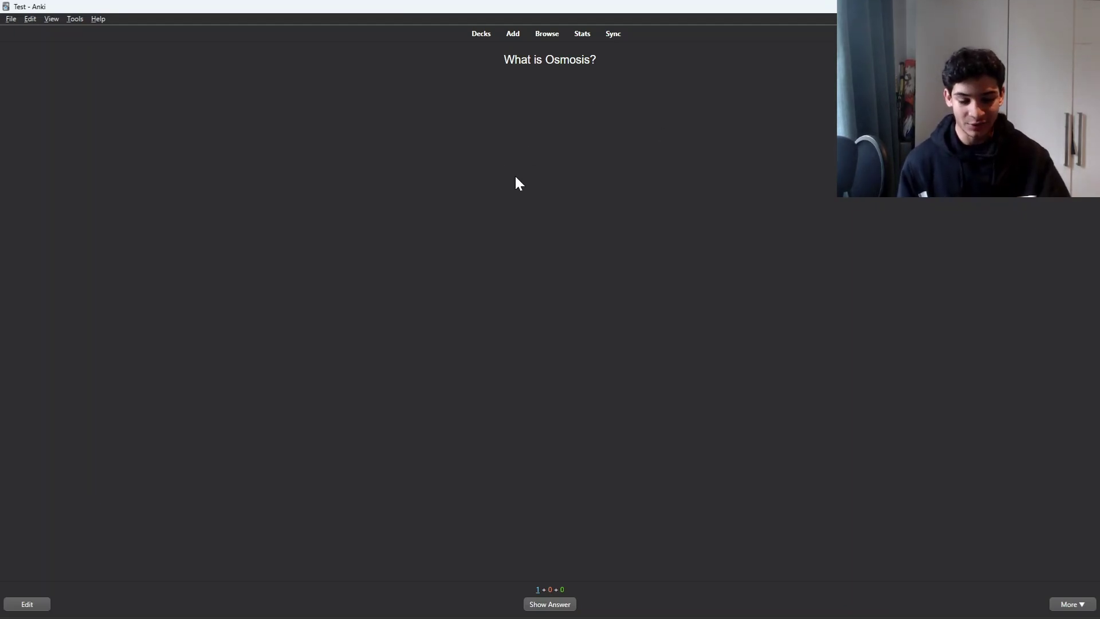
{"action": "key", "text": "space"}
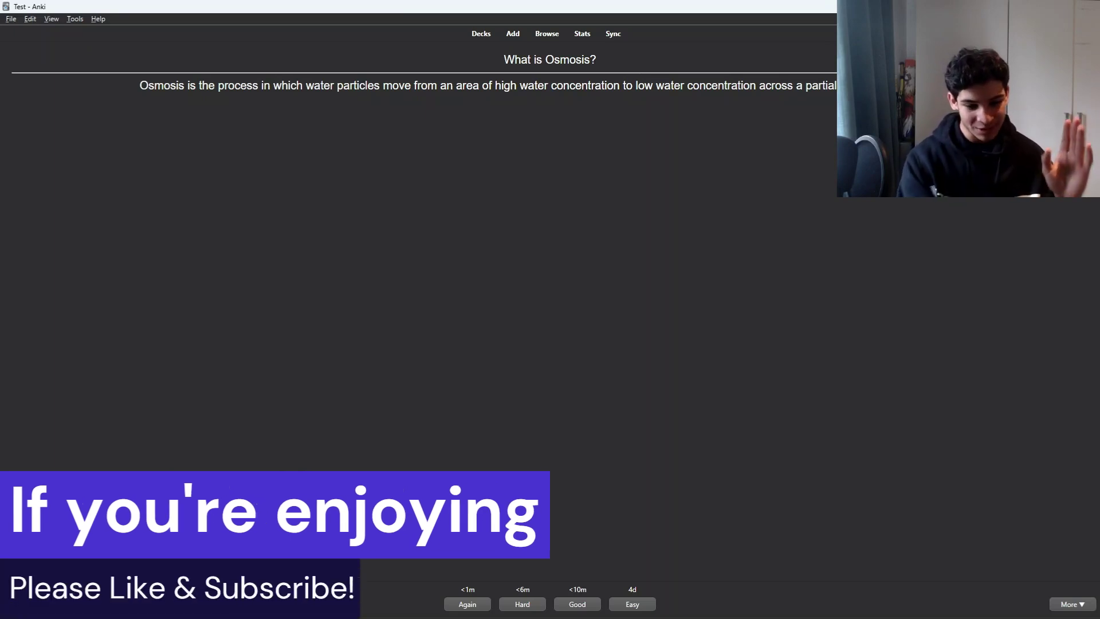
{"action": "key", "text": "4"}
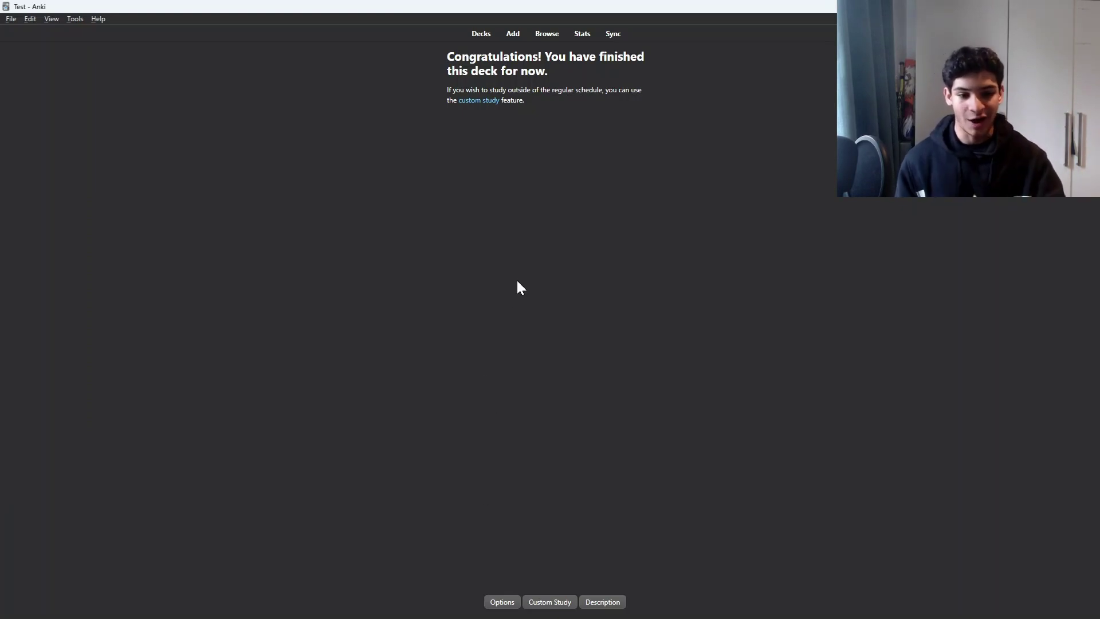
{"action": "left_click", "coordinate": [475, 36]}
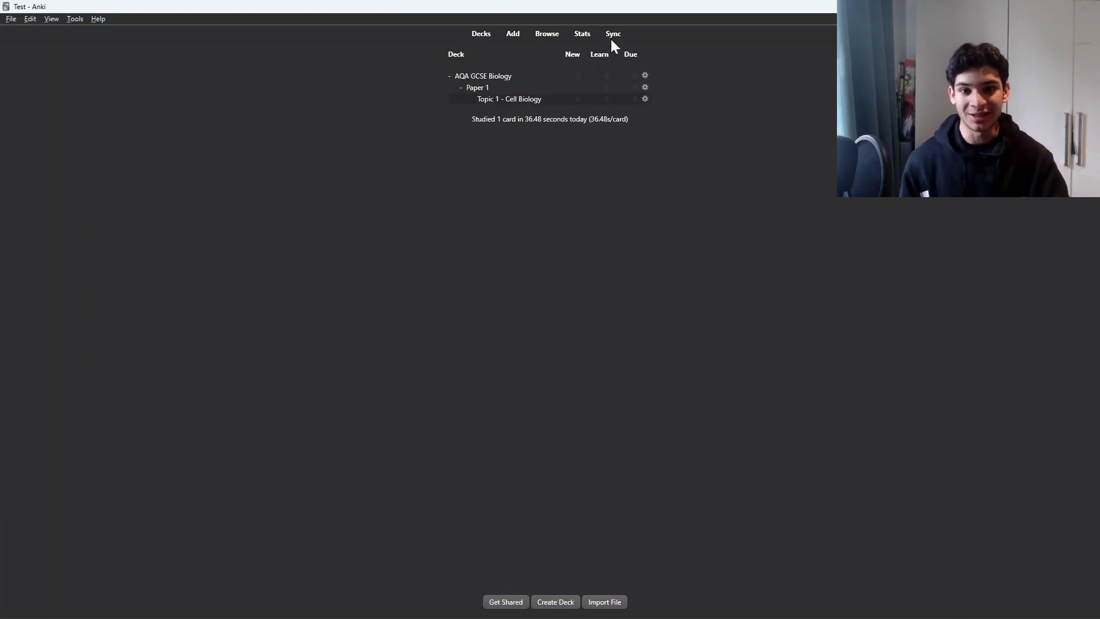
{"action": "left_click", "coordinate": [612, 34]}
{"action": "left_click", "coordinate": [589, 353]}
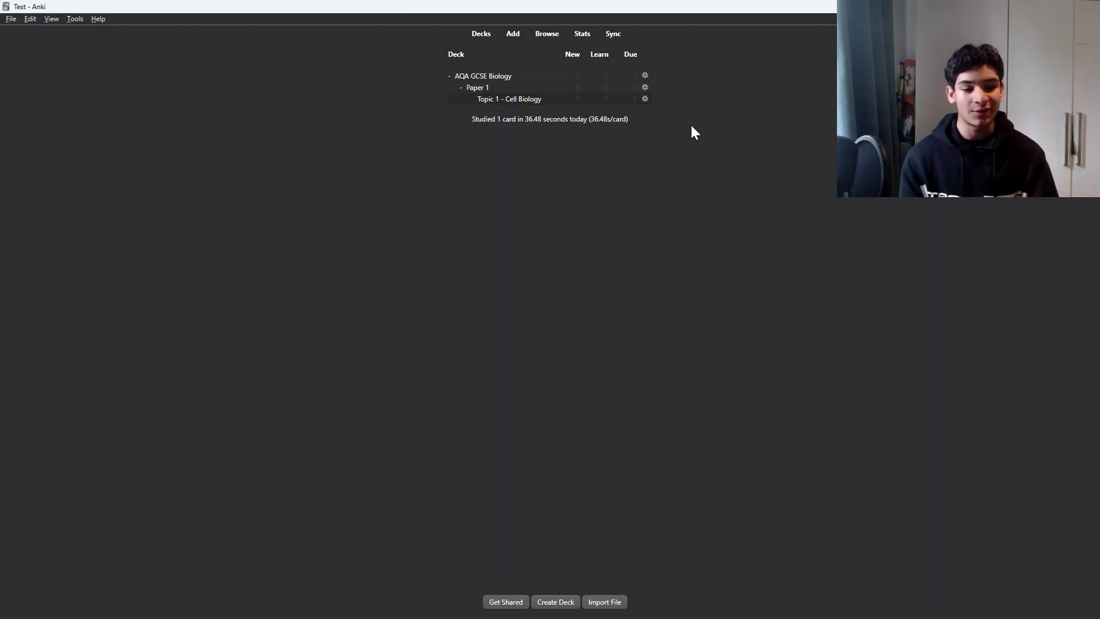
Step: Open the osmosis card in the card browser and try adding two blank lines at the end of its back text
{"action": "left_click", "coordinate": [543, 38]}
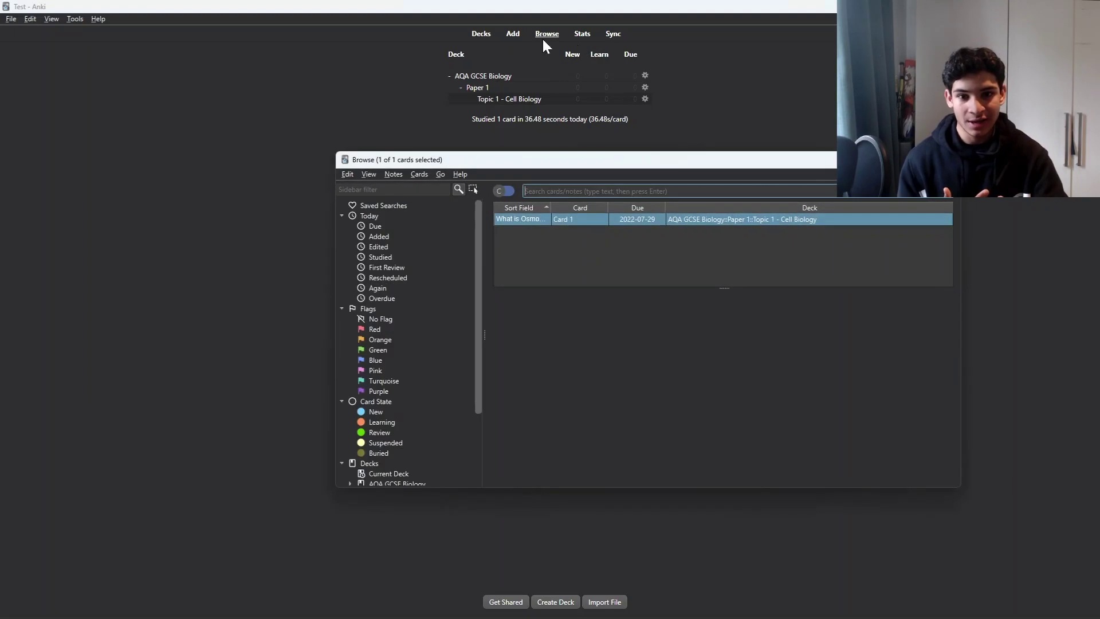
{"action": "scroll", "coordinate": [412, 389], "scroll_direction": "down", "scroll_amount": 3}
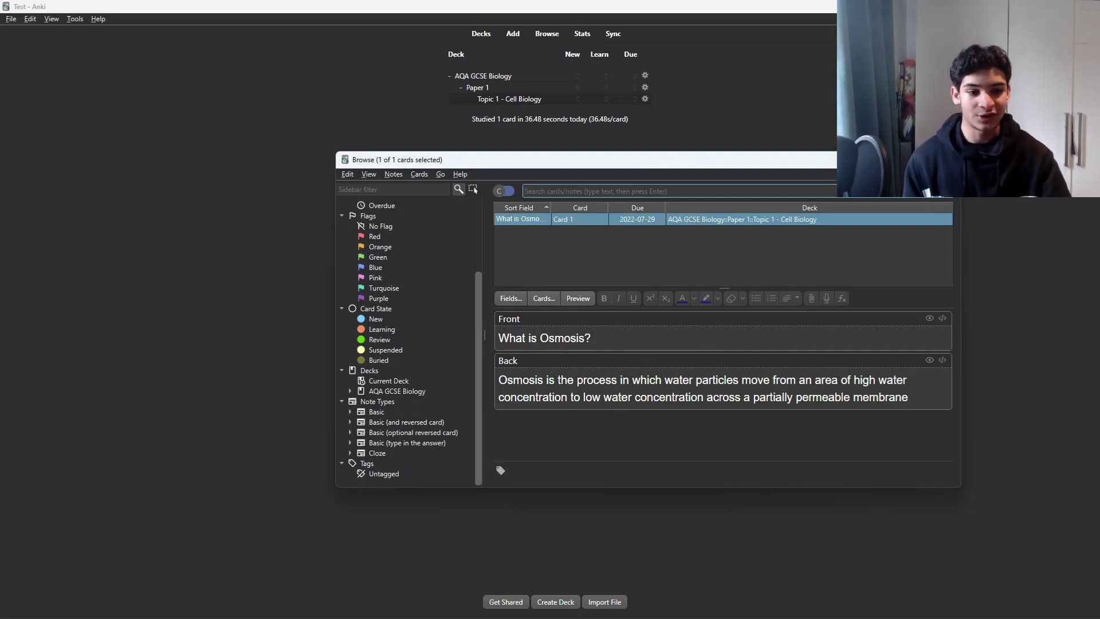
{"action": "left_click", "coordinate": [907, 400]}
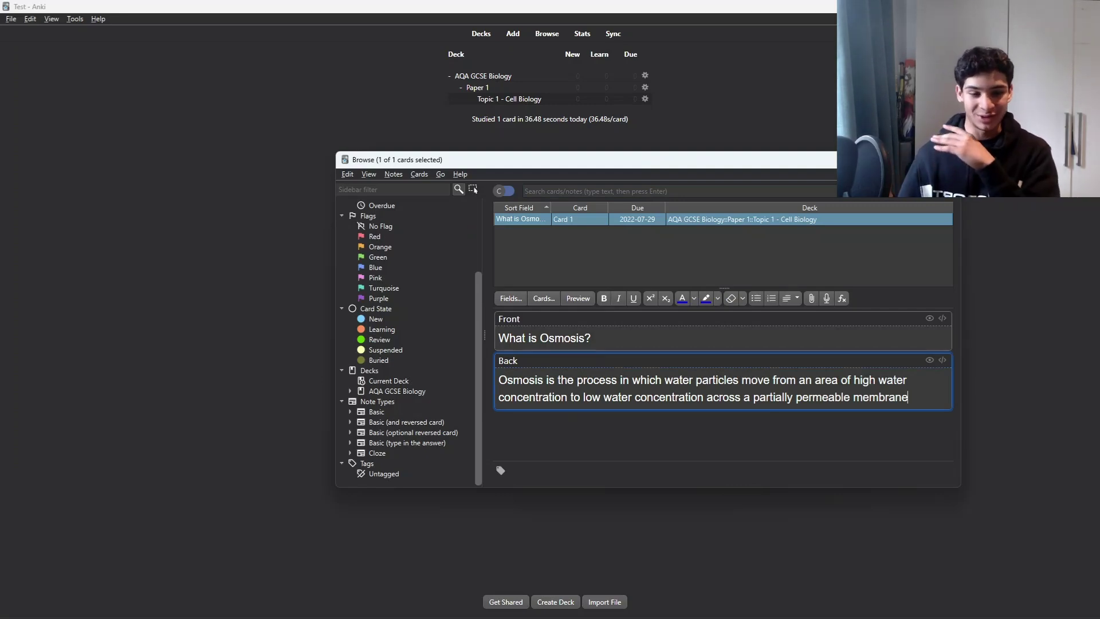
{"action": "key", "text": "Return"}
{"action": "key", "text": "Return"}
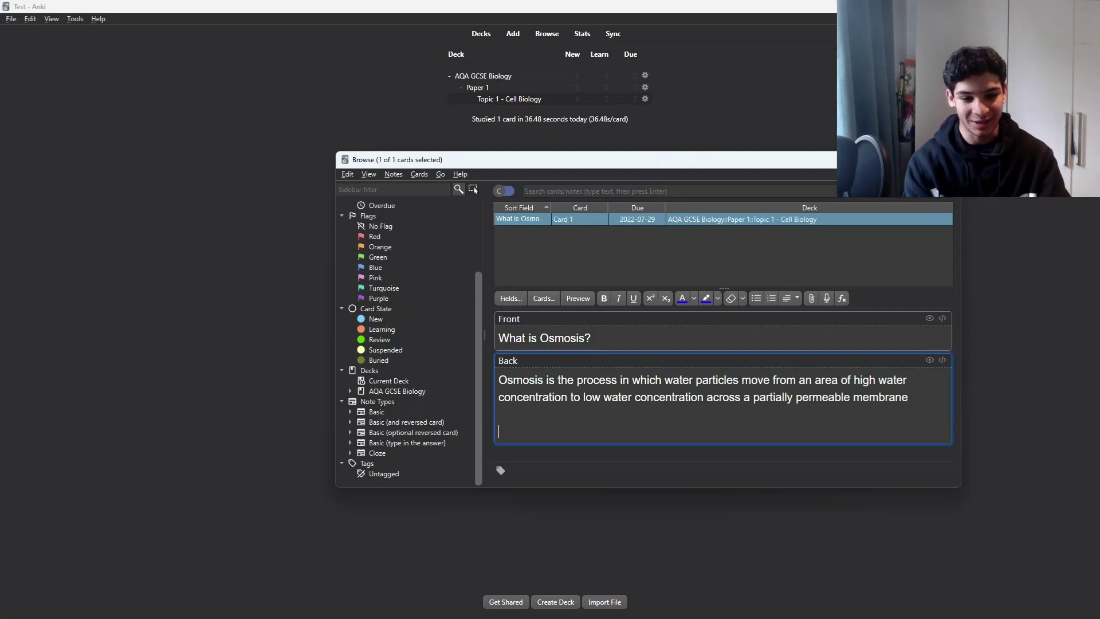
{"action": "key", "text": "BackSpace"}
{"action": "key", "text": "BackSpace"}
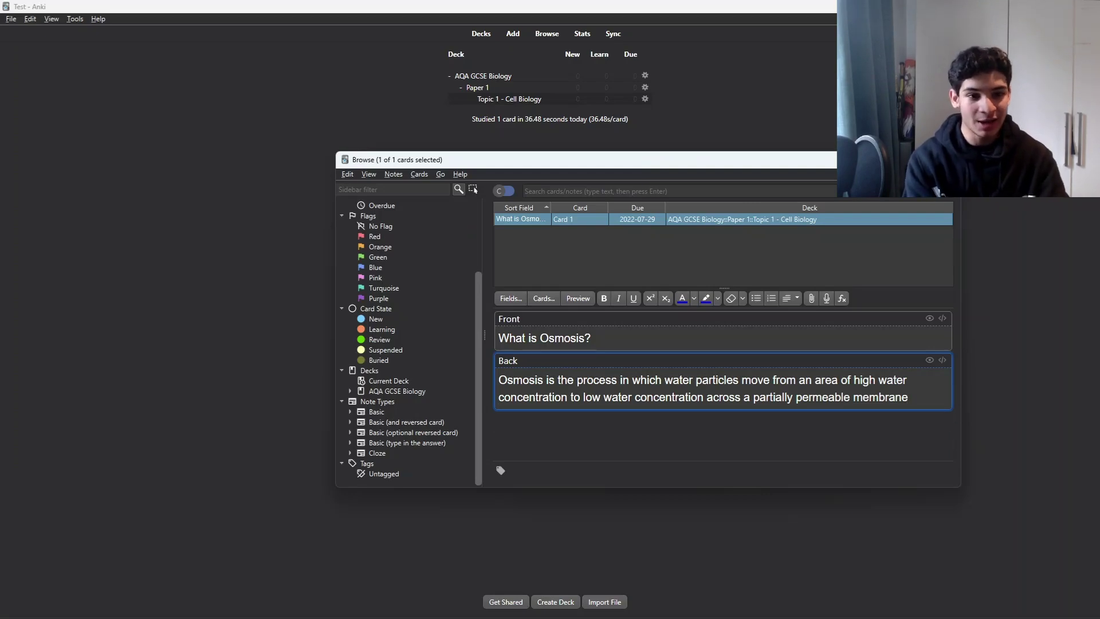
{"action": "key", "text": "Escape"}
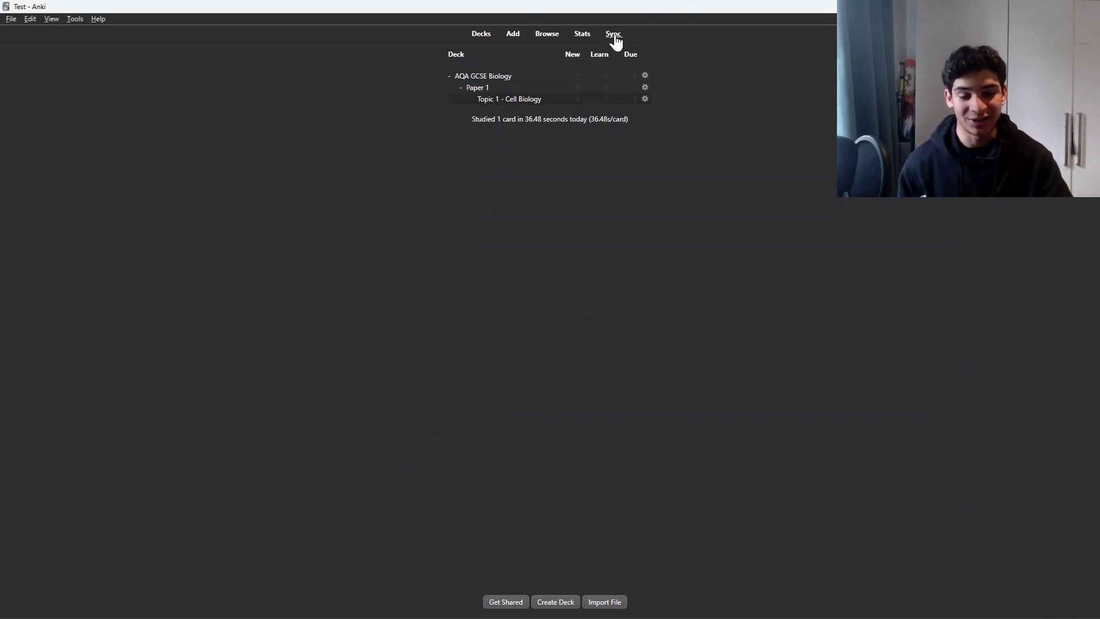
Step: Start a sync to look at the AnkiWeb account request and its sign-up page, and dismiss both without signing in
{"action": "left_click", "coordinate": [614, 35]}
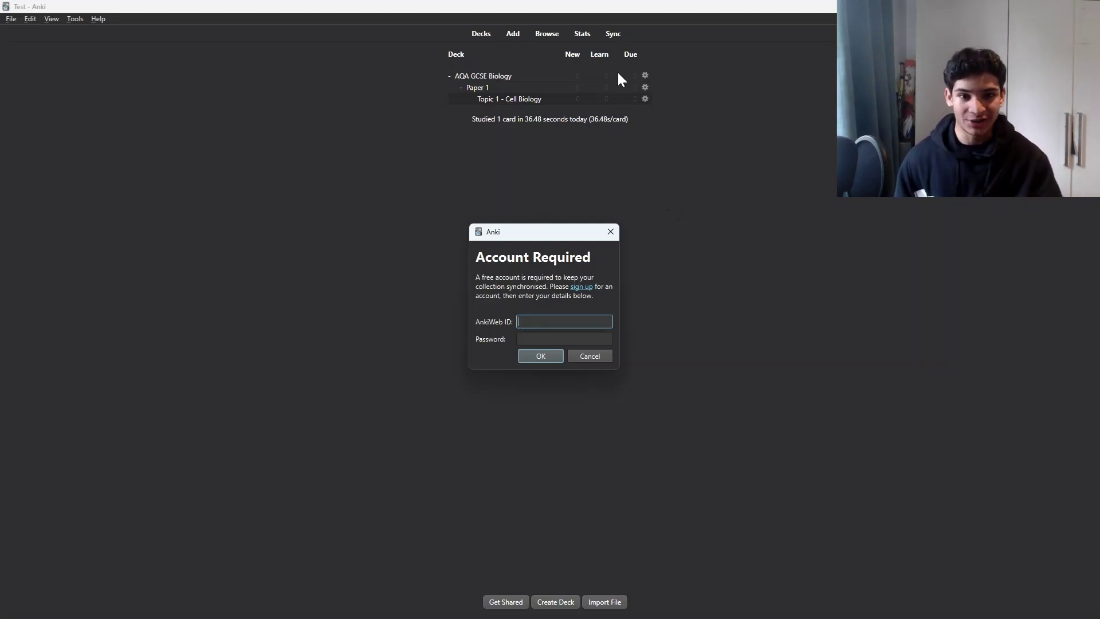
{"action": "left_click", "coordinate": [580, 288]}
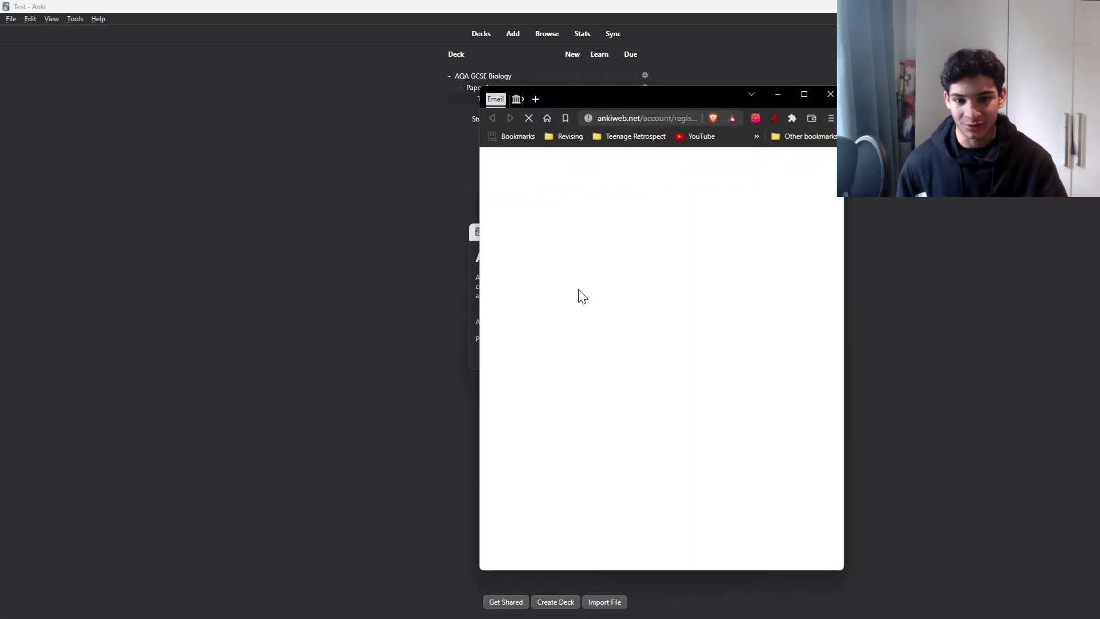
{"action": "left_click", "coordinate": [778, 94]}
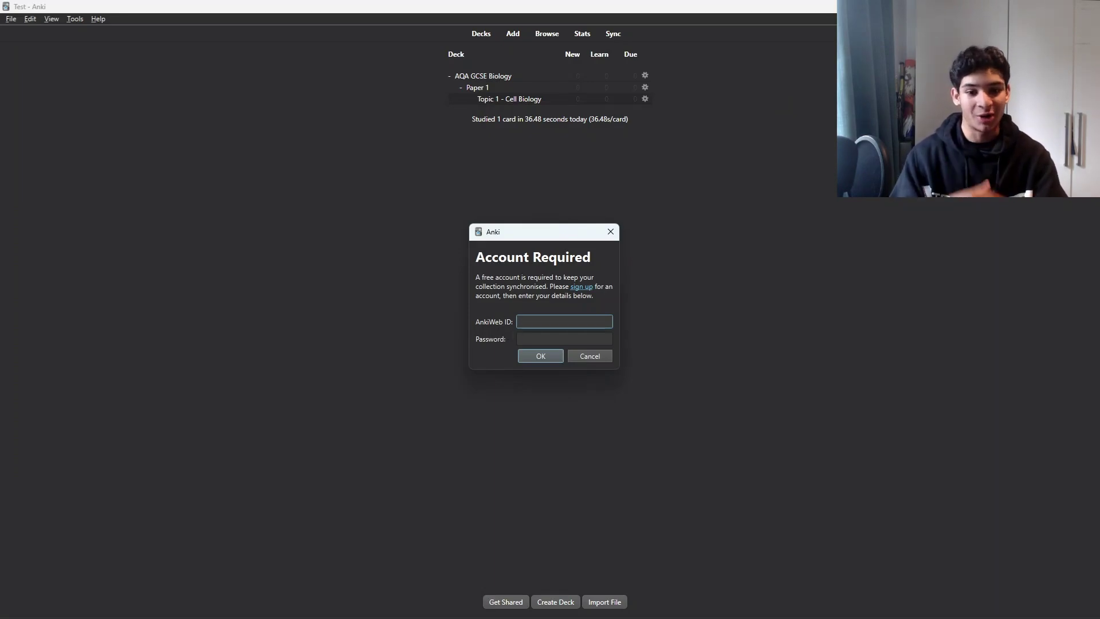
{"action": "left_click", "coordinate": [521, 339]}
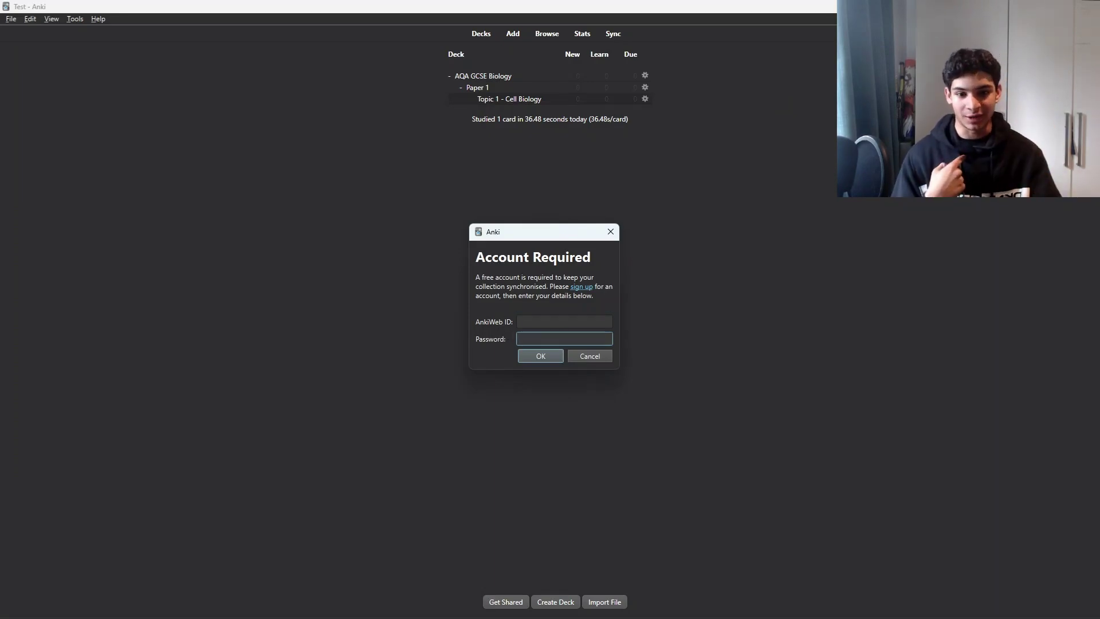
{"action": "left_click", "coordinate": [579, 358]}
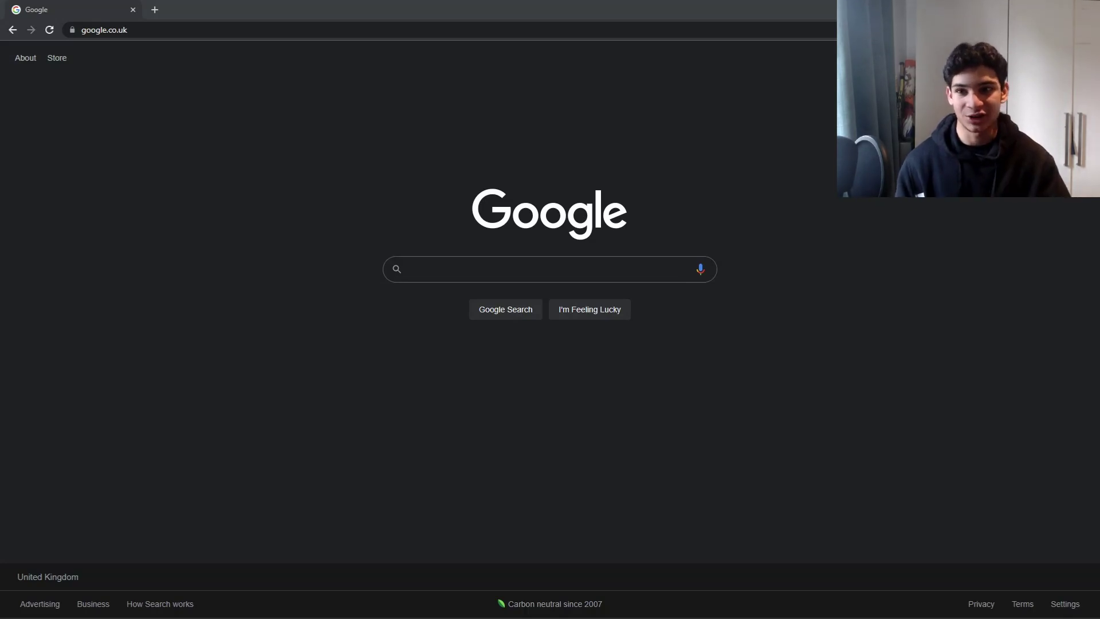
Step: Switch to the web browser, search Google for "anki" and open the Anki website
{"action": "left_click", "coordinate": [572, 269]}
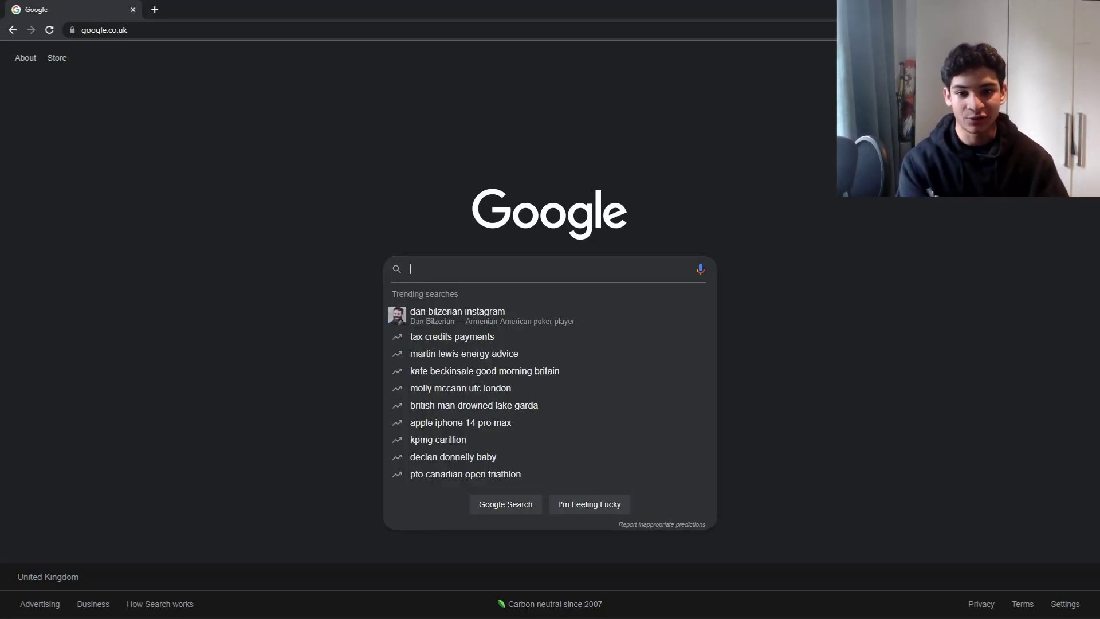
{"action": "type", "text": "anki"}
{"action": "key", "text": "Return"}
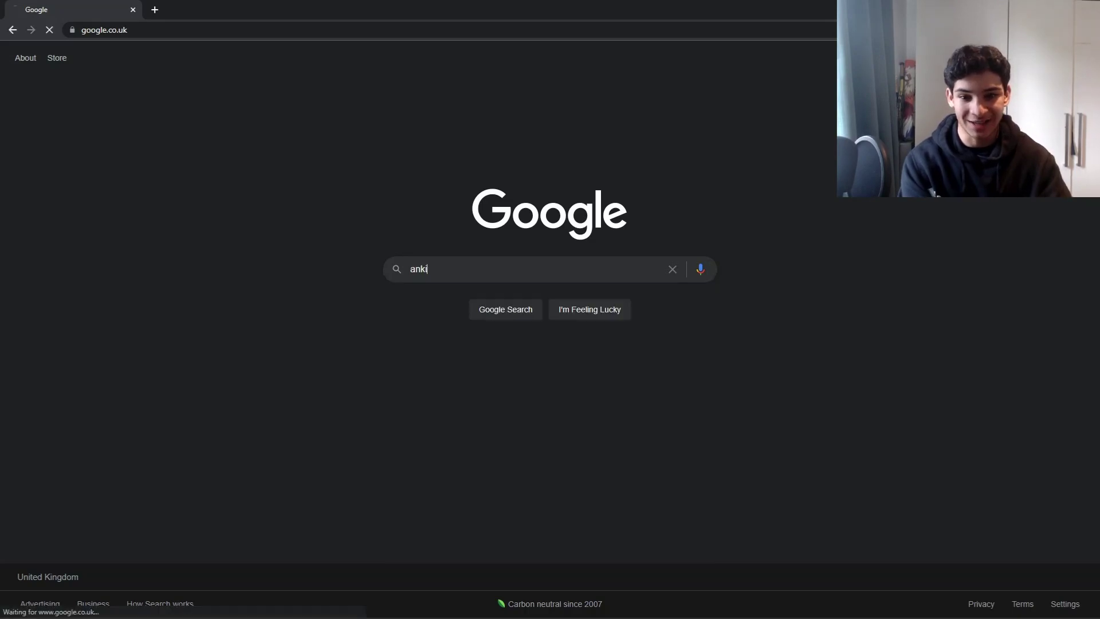
{"action": "left_click", "coordinate": [197, 171]}
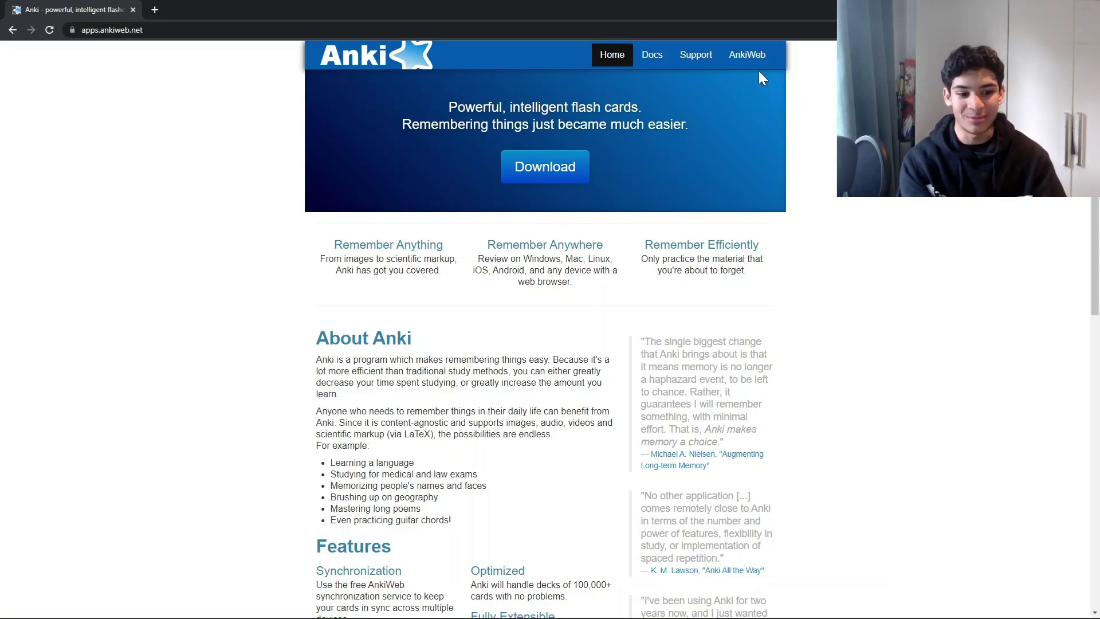
Step: Go to AnkiWeb and log in to the existing account with its email and password
{"action": "left_click", "coordinate": [758, 53]}
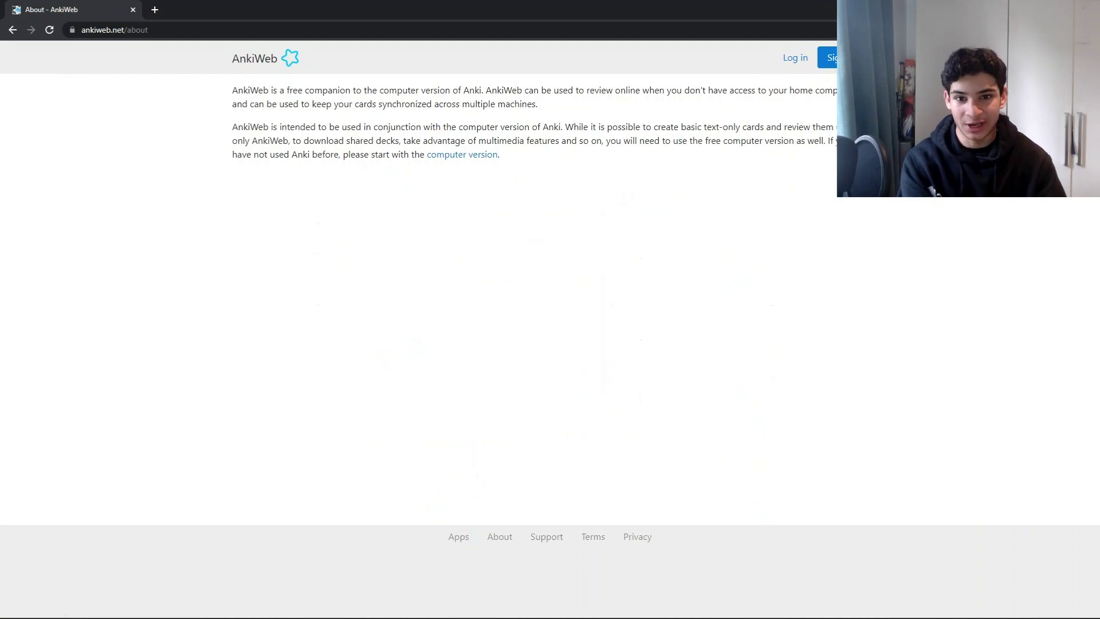
{"action": "left_click", "coordinate": [795, 57]}
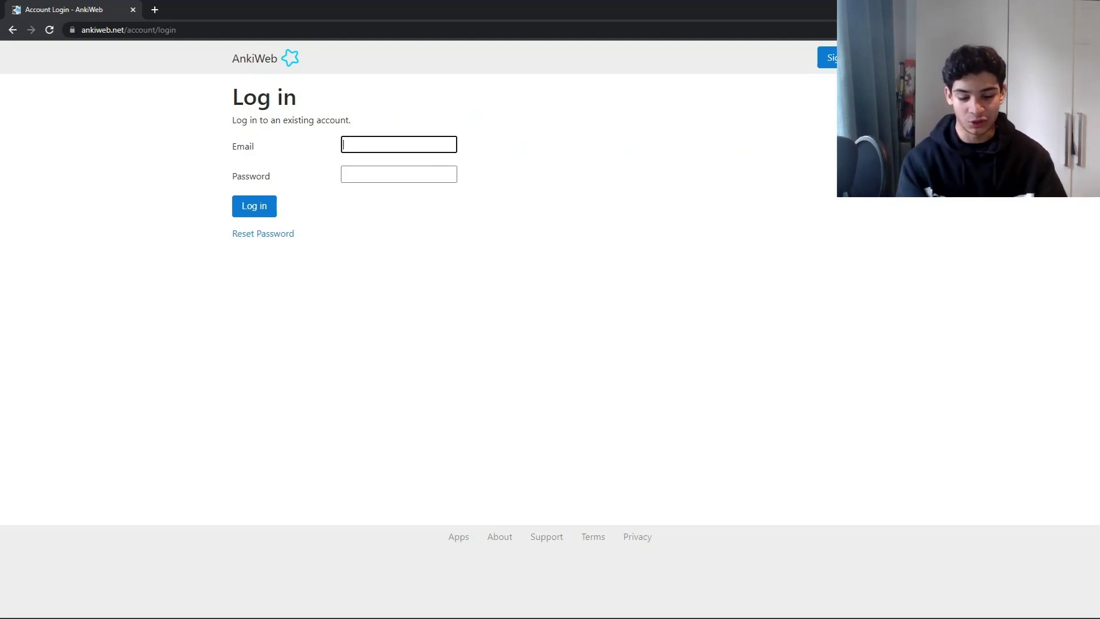
{"action": "type", "text": "hamz"}
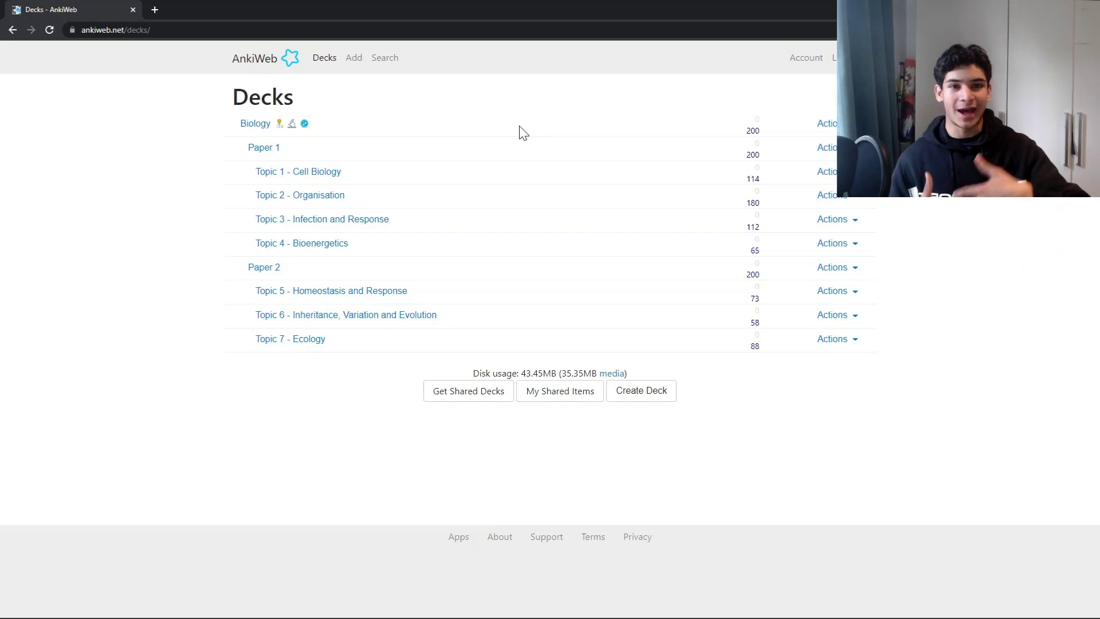
Step: Study the Biology deck online, reveal the glands card's answer, rate it Good and return to the deck list without saving
{"action": "left_click", "coordinate": [259, 126]}
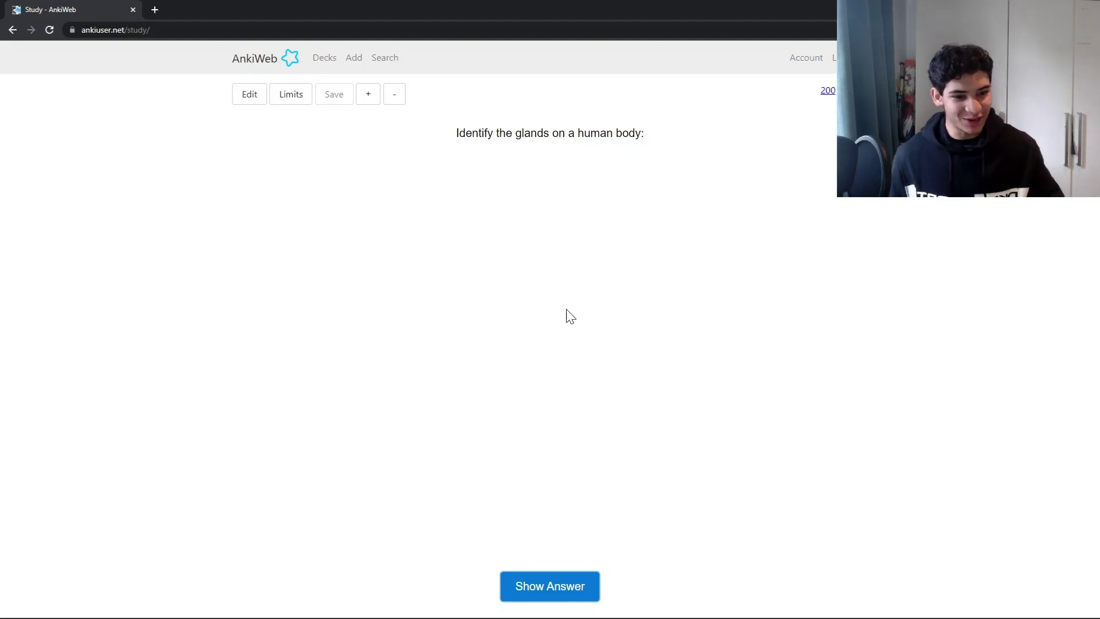
{"action": "key", "text": "space"}
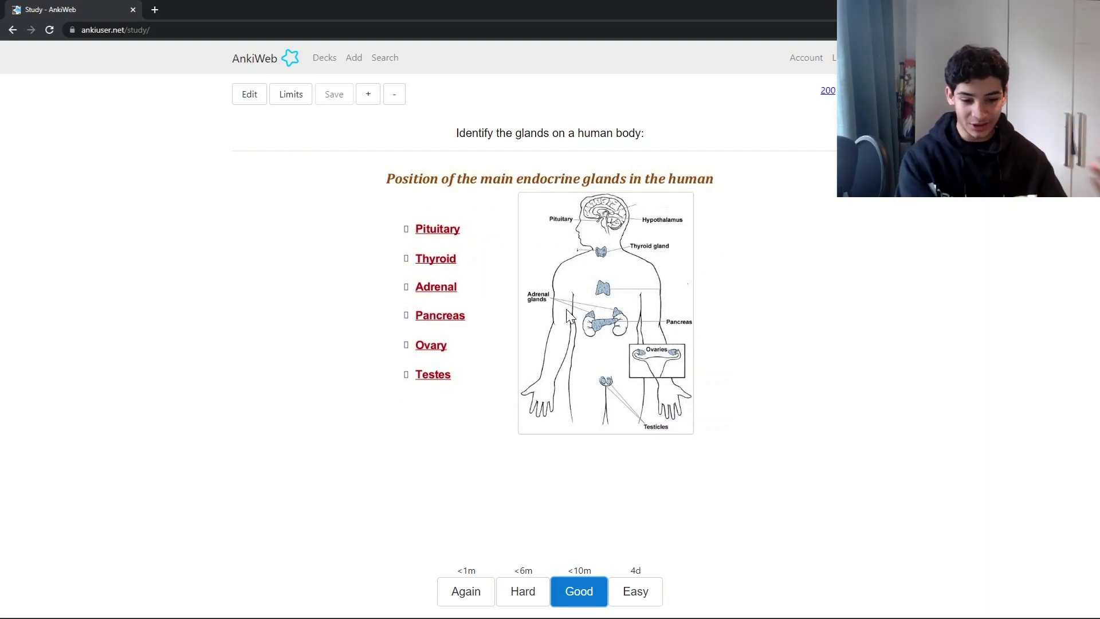
{"action": "key", "text": "space"}
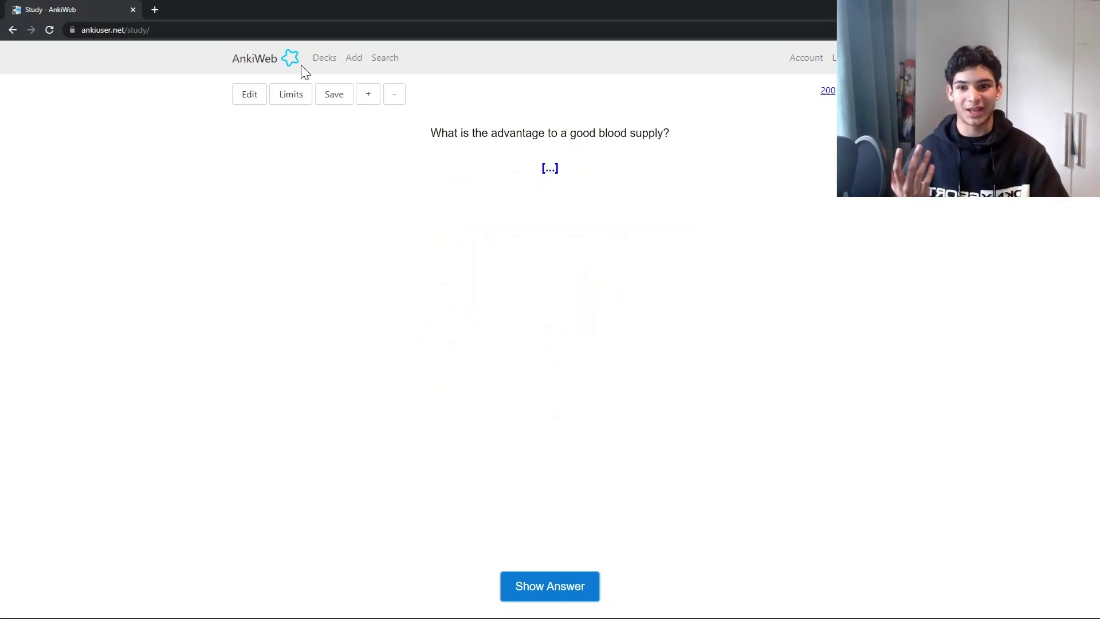
{"action": "left_click", "coordinate": [328, 61]}
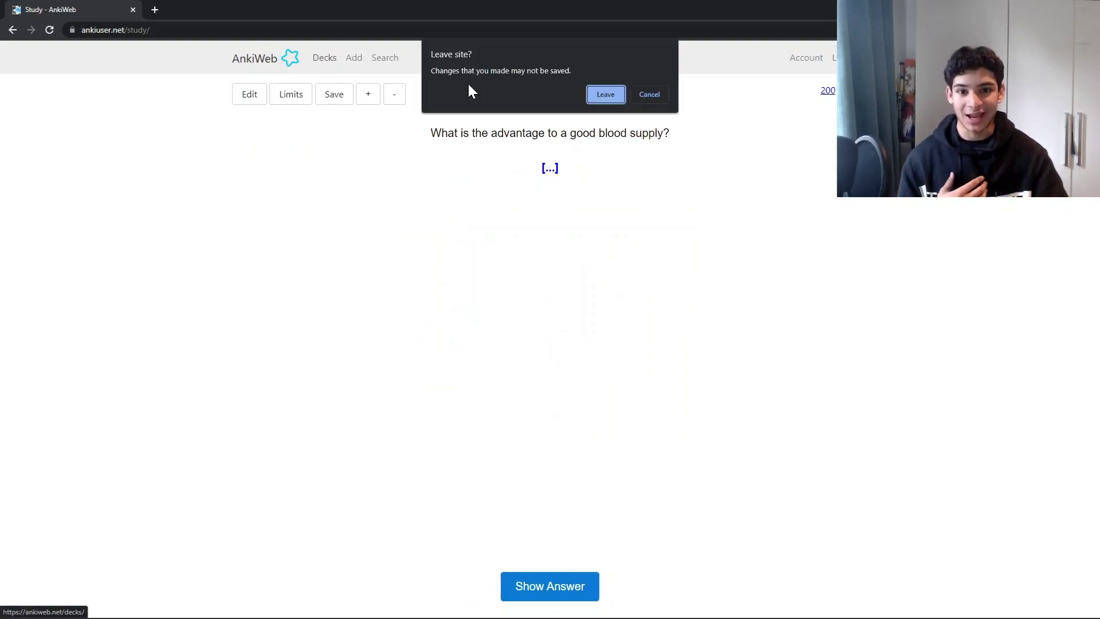
{"action": "left_click", "coordinate": [601, 95]}
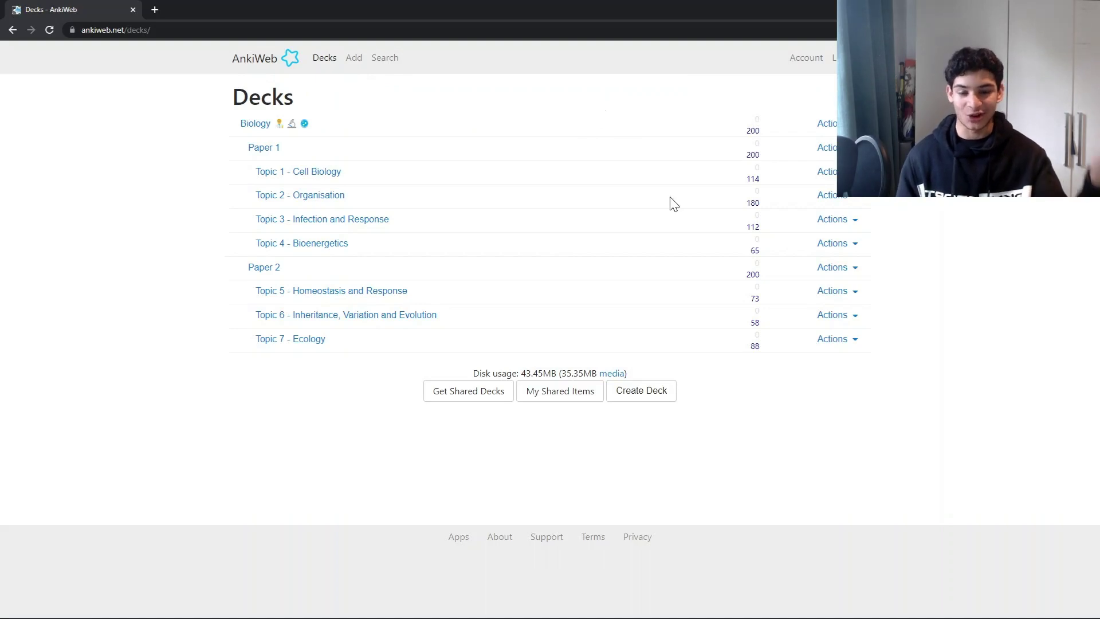